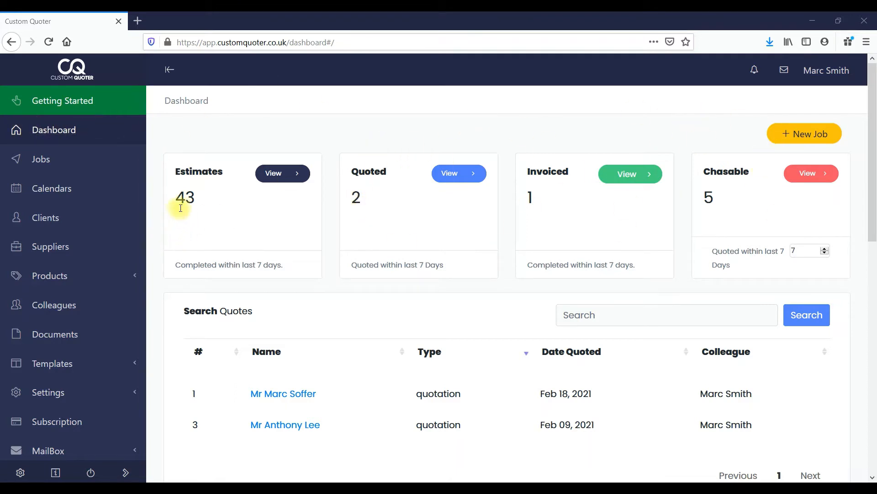
# Examine the estimates, quoted, invoiced and chasable figures and the quote lists on the dashboard.
pyautogui.moveTo(177, 196); pyautogui.dragTo(196, 197)
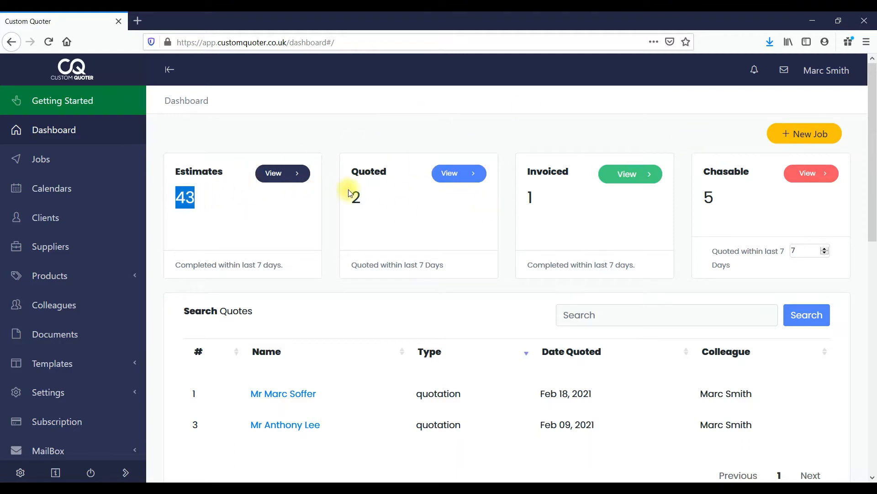
pyautogui.moveTo(355, 195); pyautogui.dragTo(381, 199)
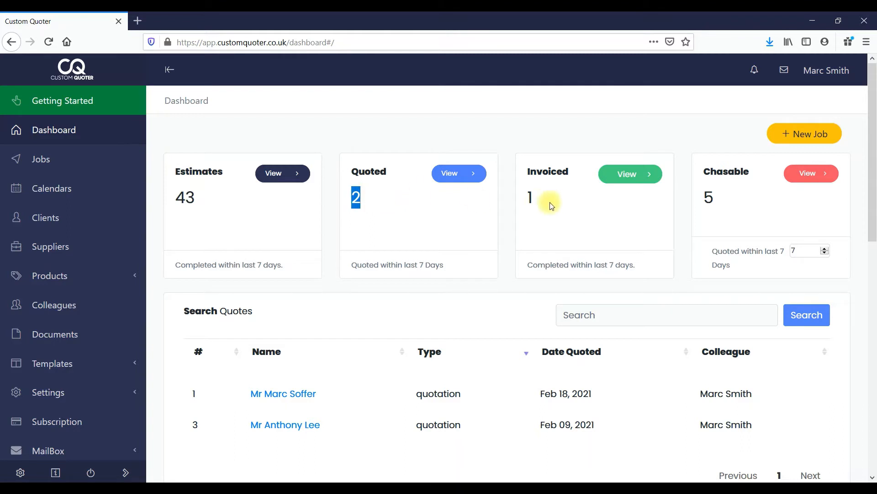
pyautogui.click(529, 196)
pyautogui.moveTo(706, 197); pyautogui.dragTo(731, 200)
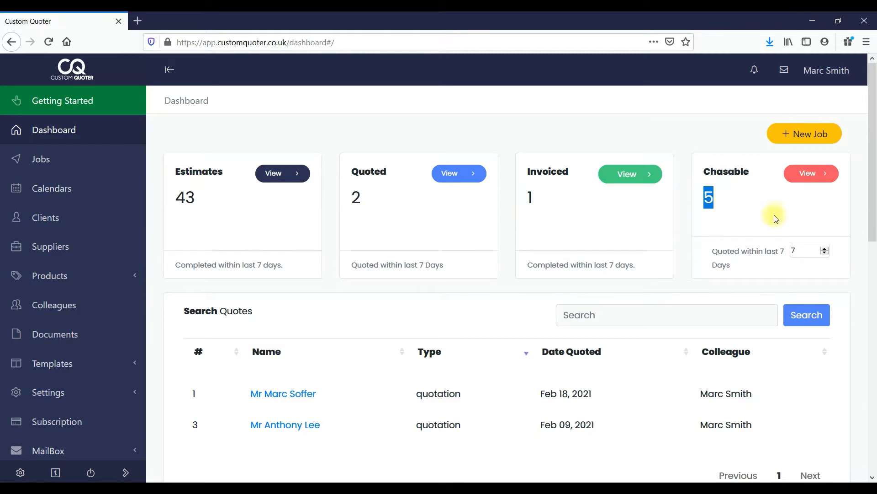
pyautogui.doubleClick(794, 248)
pyautogui.tripleClick(705, 195)
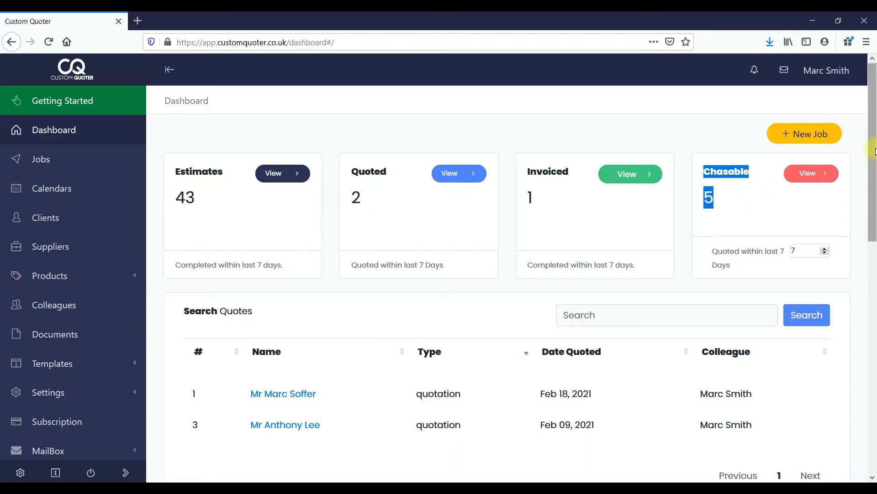
pyautogui.moveTo(874, 151); pyautogui.dragTo(872, 205)
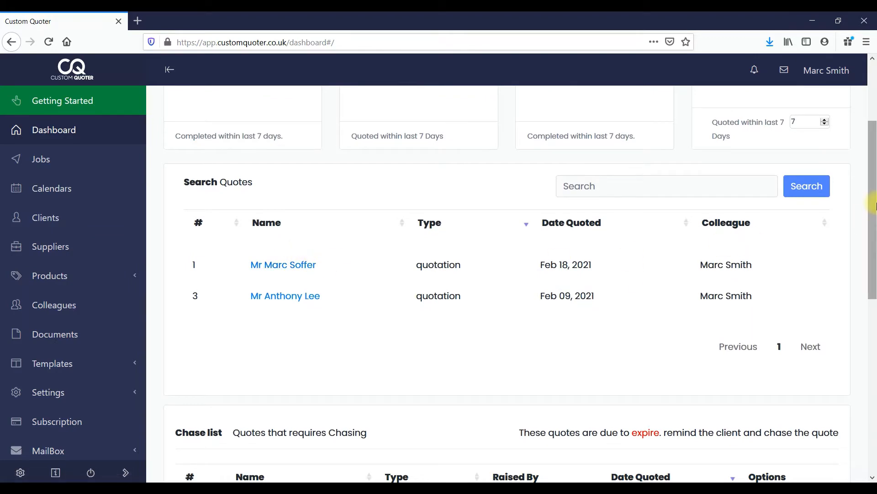
pyautogui.moveTo(873, 224); pyautogui.dragTo(874, 133)
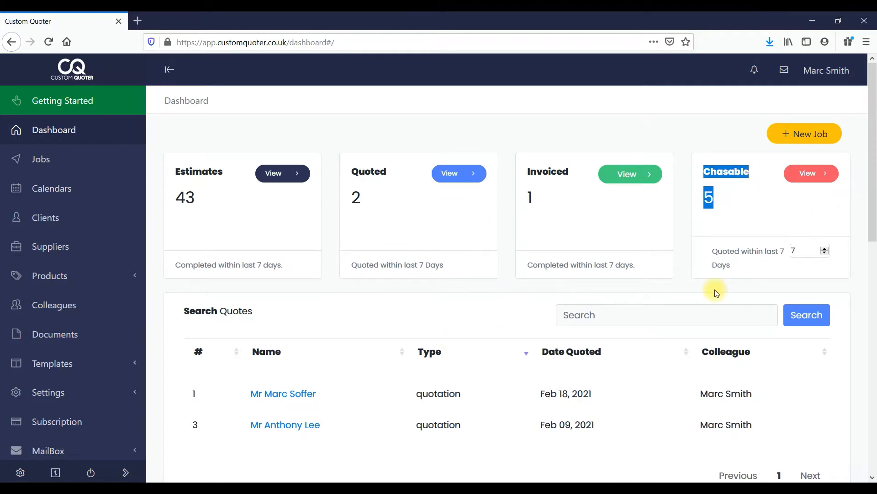
pyautogui.click(599, 137)
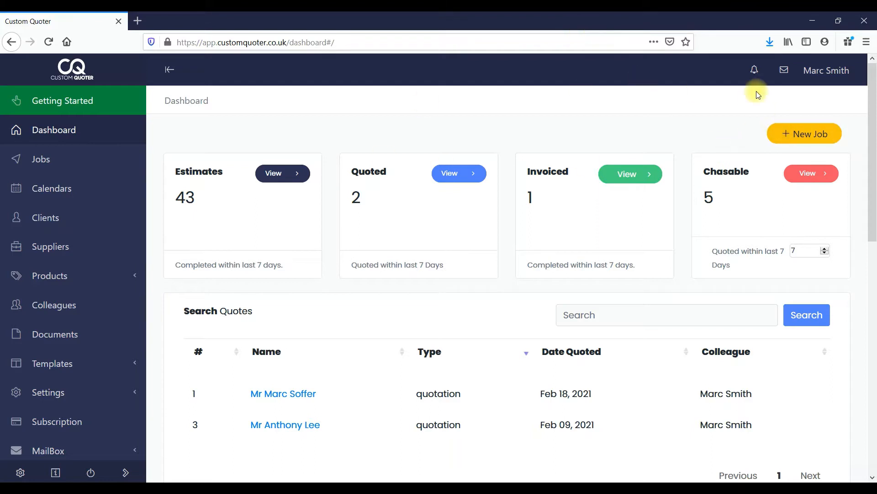
# Create a new job, filter the contact list by the e-mail text "admin" and use the matching contact.
pyautogui.click(795, 134)
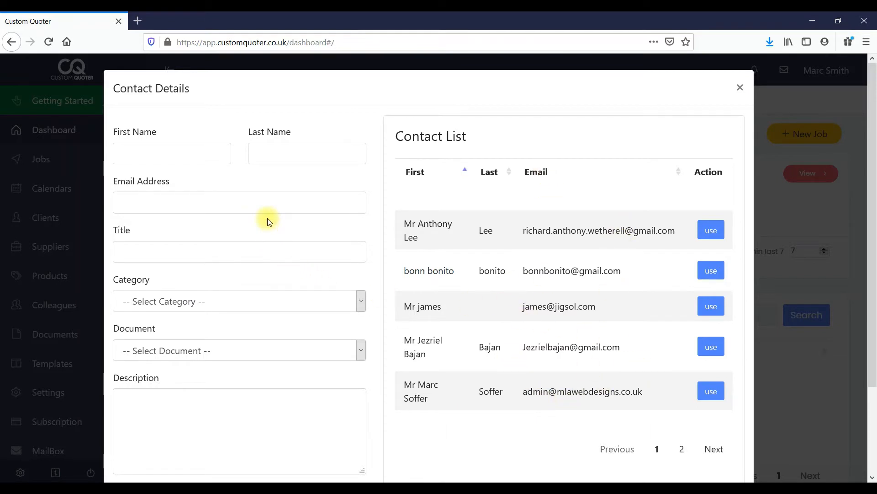
pyautogui.click(259, 201)
pyautogui.write('a')
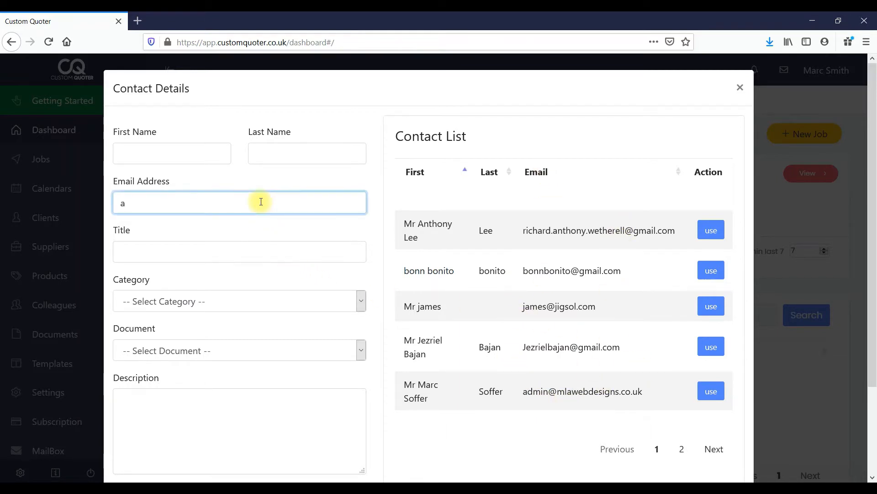
pyautogui.write('dmin')
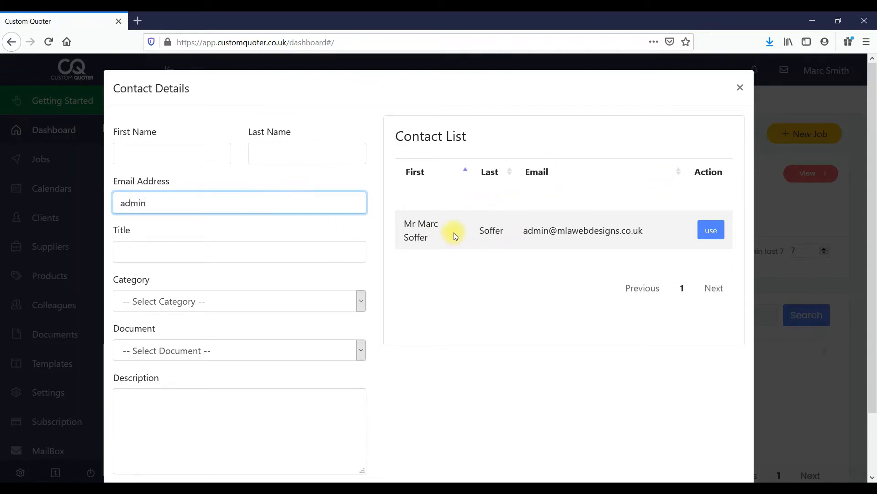
pyautogui.click(121, 152)
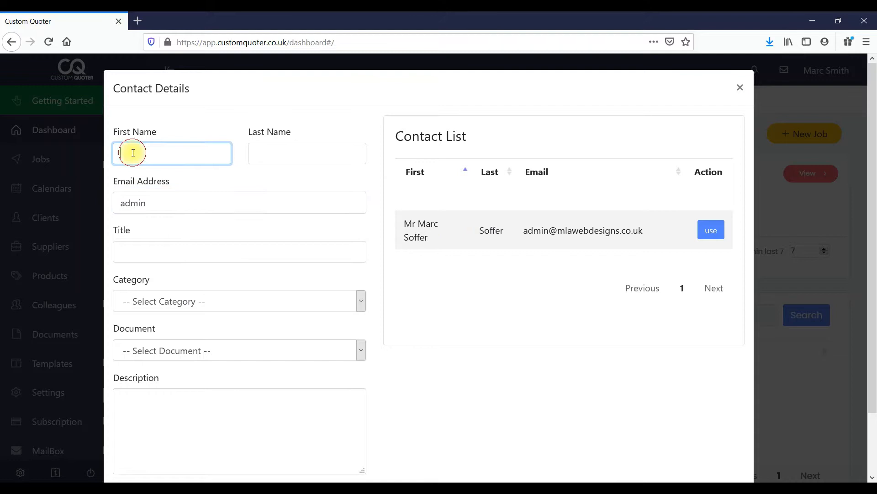
pyautogui.click(274, 156)
pyautogui.click(188, 252)
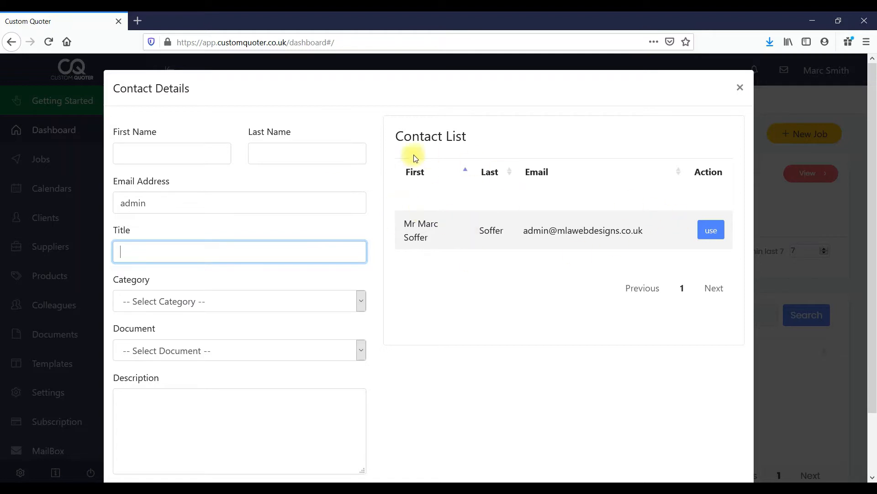
pyautogui.click(711, 229)
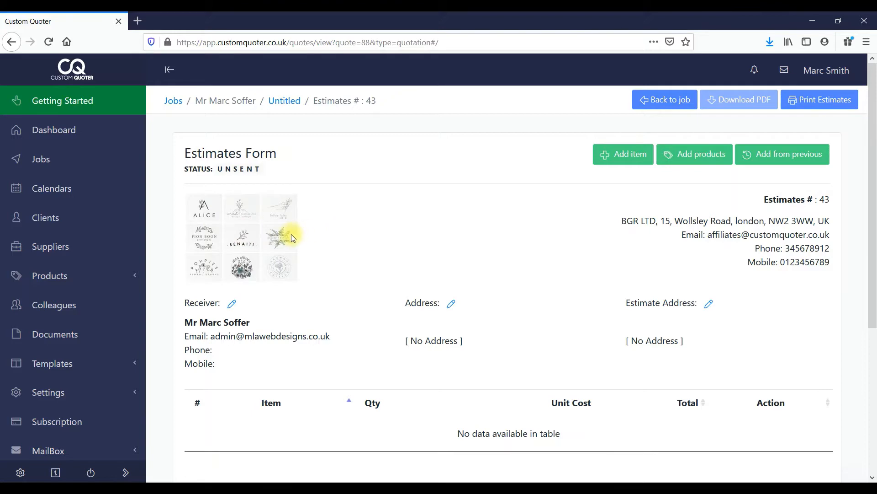
# Examine the status of the new estimate on the estimates form.
pyautogui.moveTo(873, 160)
pyautogui.mouseDown()
pyautogui.moveTo(873, 306)
pyautogui.moveTo(873, 160)
pyautogui.mouseUp()
pyautogui.moveTo(220, 169); pyautogui.dragTo(266, 173)
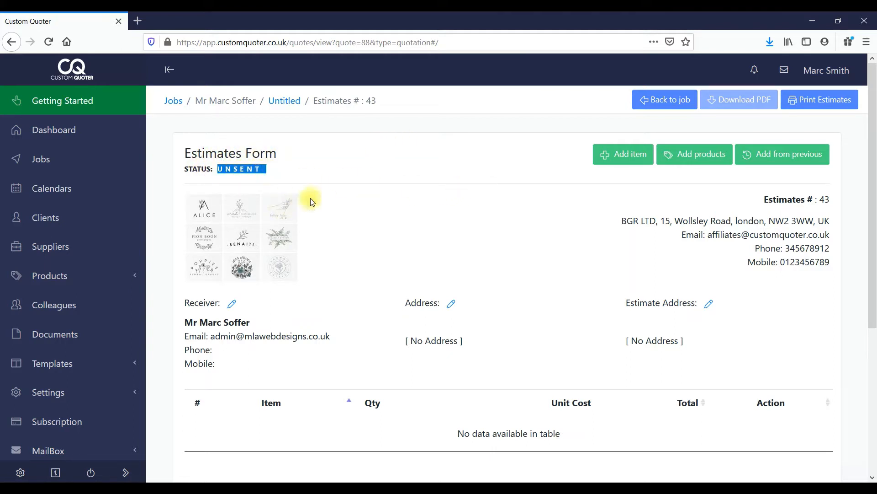
pyautogui.click(220, 170)
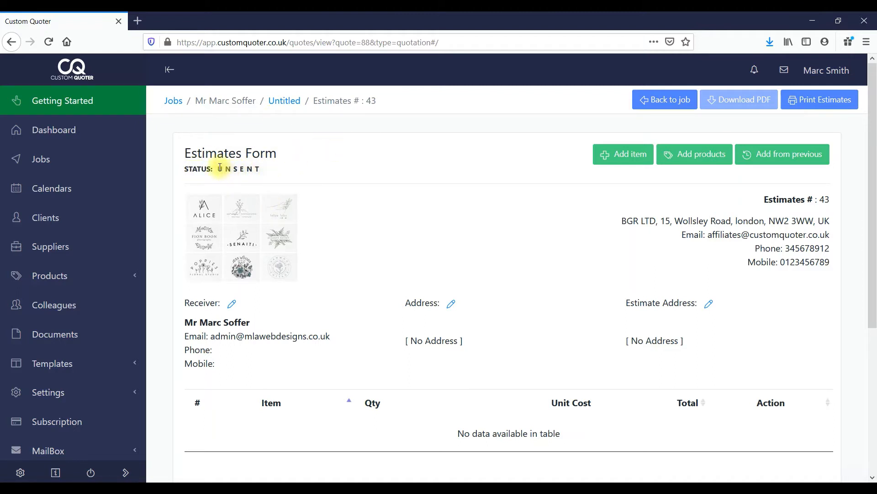
pyautogui.moveTo(218, 169); pyautogui.dragTo(263, 170)
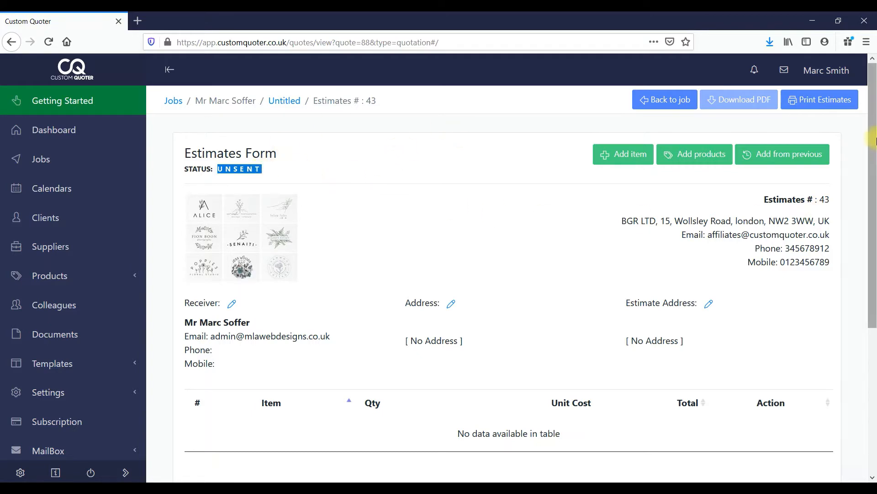
pyautogui.moveTo(874, 139); pyautogui.dragTo(873, 64)
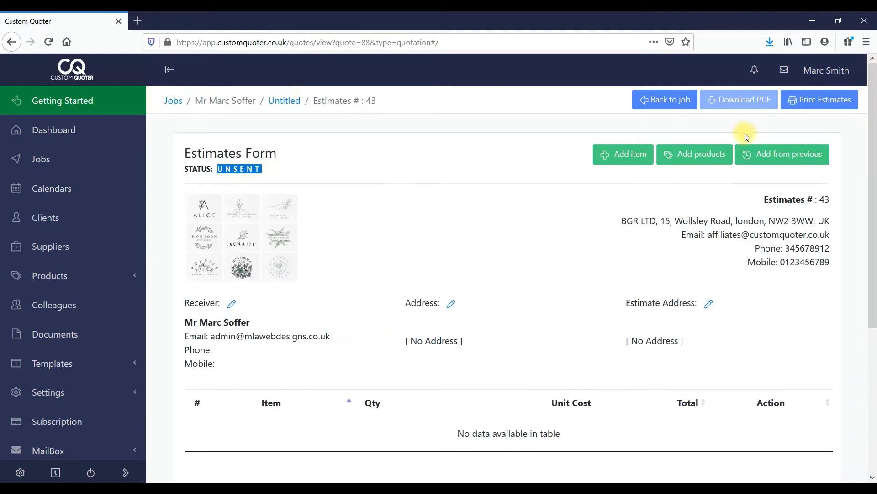
# Review the items of the previous job "New Summer House In Garden" in the job history and close it without copying any.
pyautogui.click(786, 155)
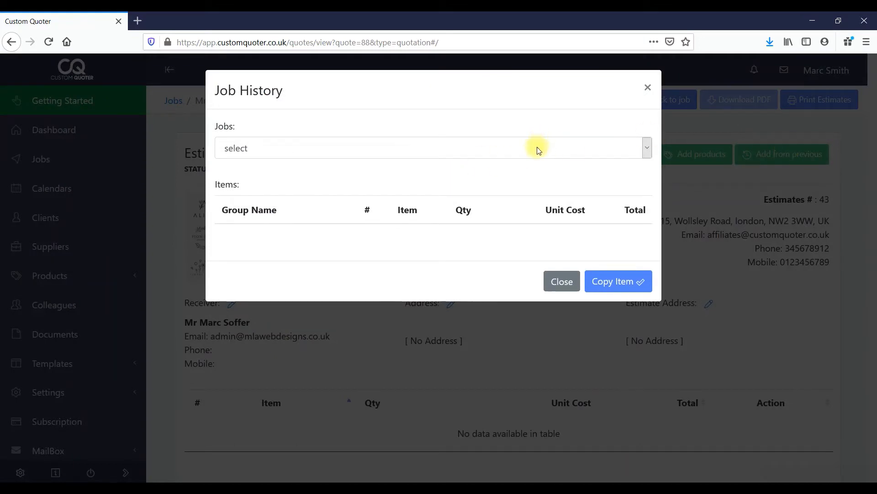
pyautogui.click(538, 149)
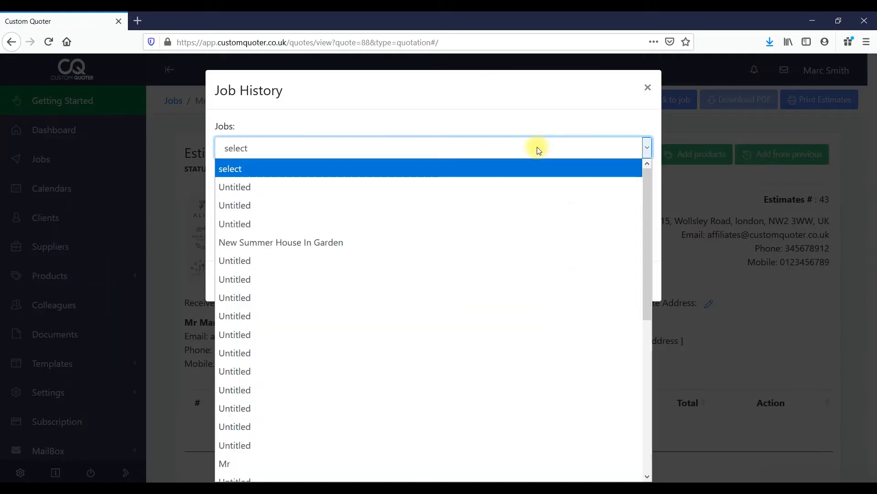
pyautogui.click(307, 242)
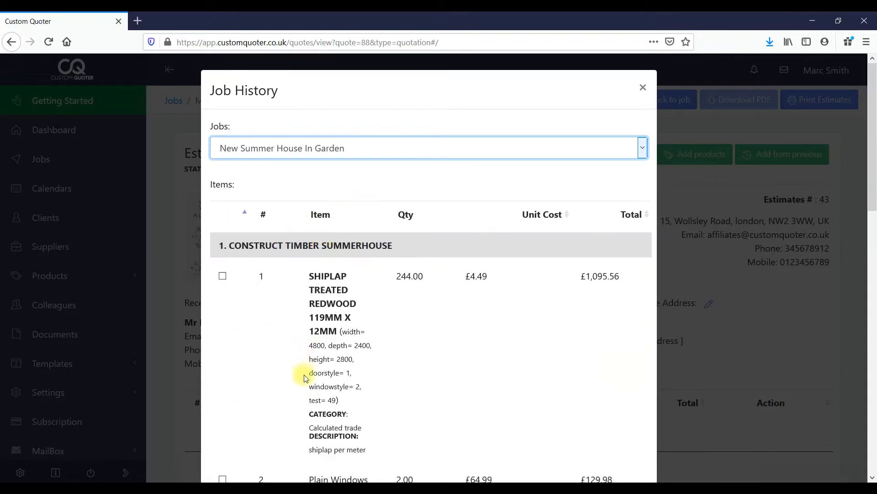
pyautogui.scroll(-8, 305, 379)
pyautogui.scroll(8, 306, 379)
pyautogui.scroll(-10, 306, 363)
pyautogui.scroll(-1, 306, 365)
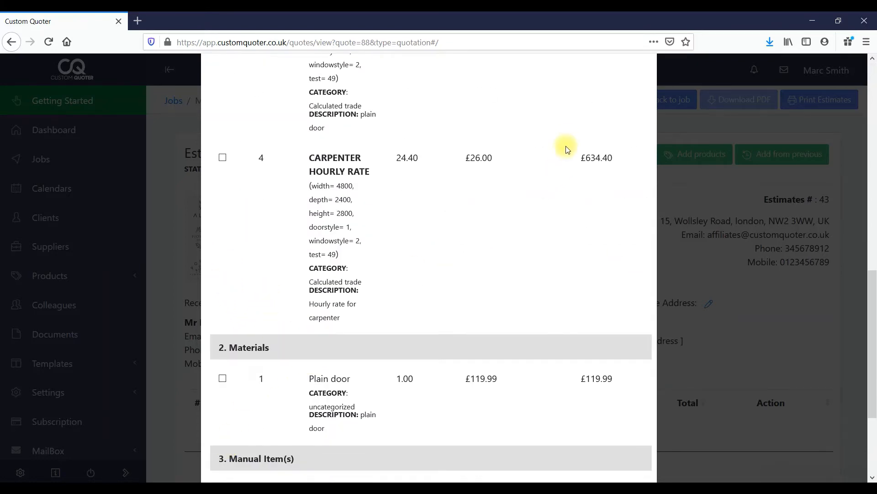
pyautogui.scroll(11, 567, 138)
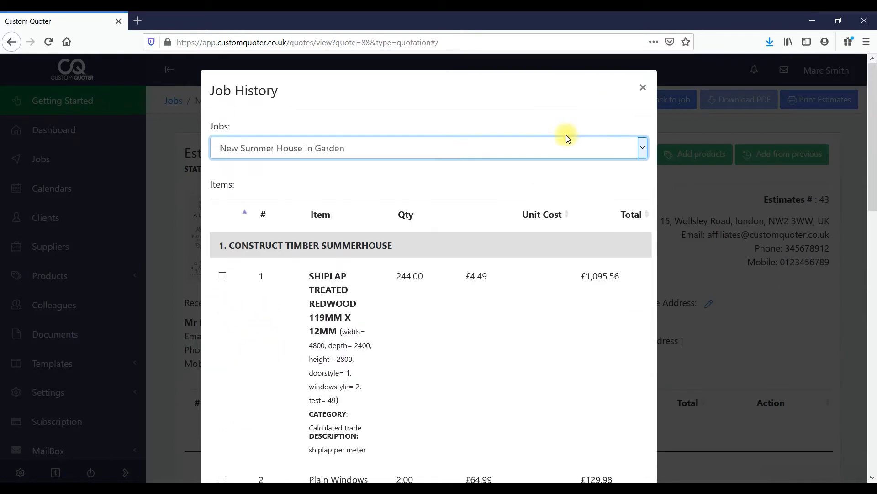
pyautogui.click(642, 88)
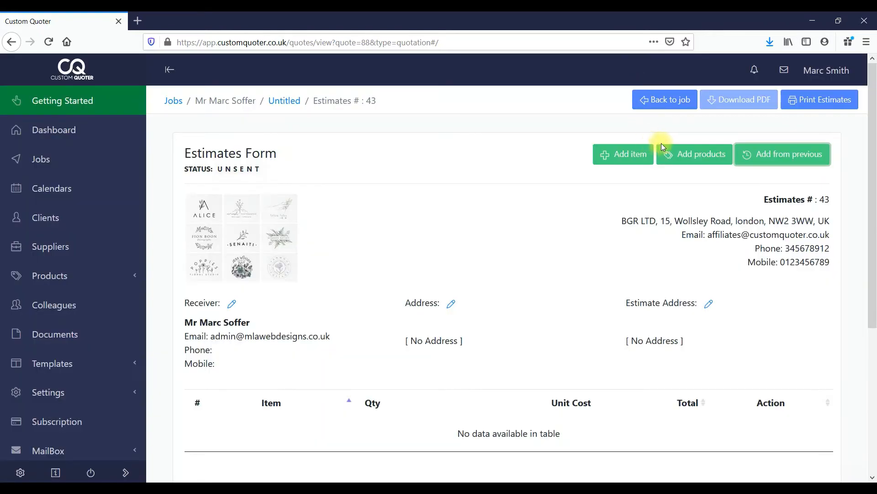
# Filter the product list to the Calculated price type and open the calculator for Construct Timber Summerhouse.
pyautogui.click(697, 155)
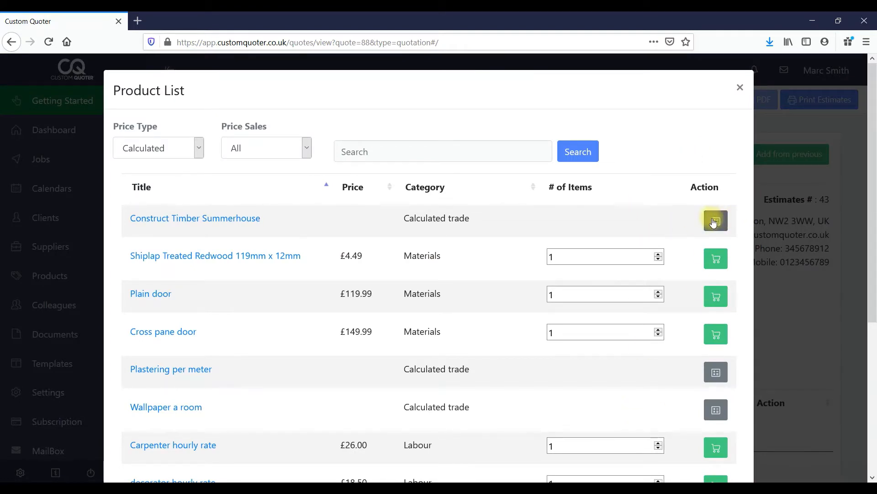
pyautogui.click(206, 153)
pyautogui.click(174, 167)
pyautogui.click(195, 153)
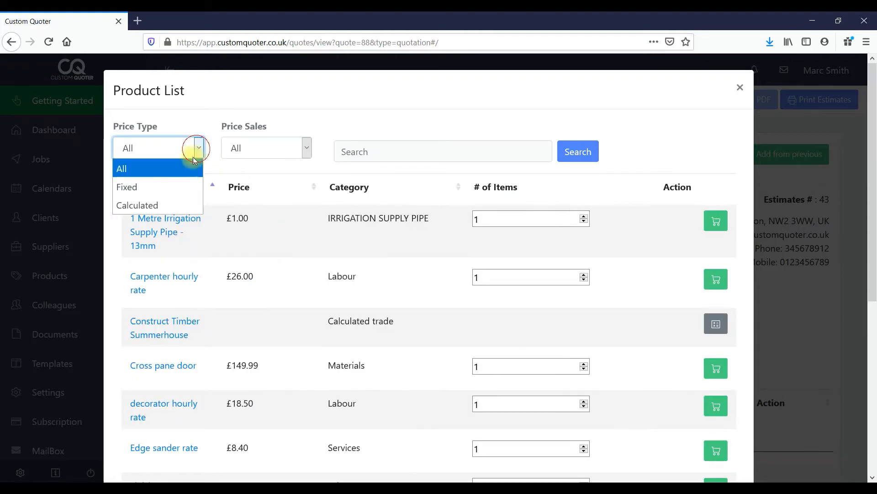
pyautogui.click(164, 201)
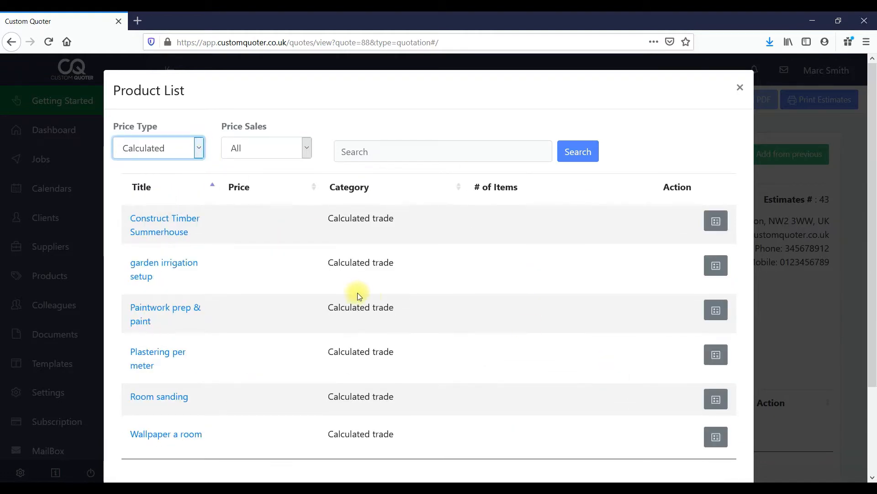
pyautogui.click(198, 149)
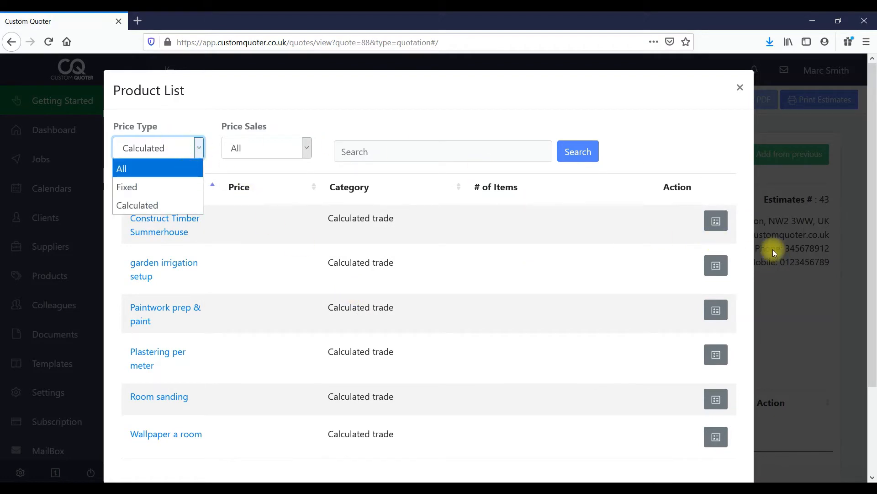
pyautogui.click(716, 221)
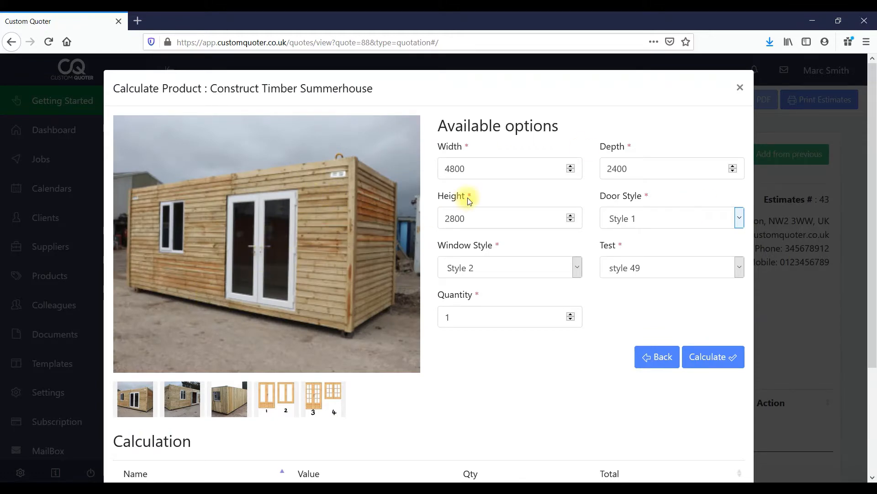
# Check the summerhouse's width, depth and height, and choose door Style 1, window Style 2 and test style 49.
pyautogui.click(445, 168)
pyautogui.doubleClick(462, 169)
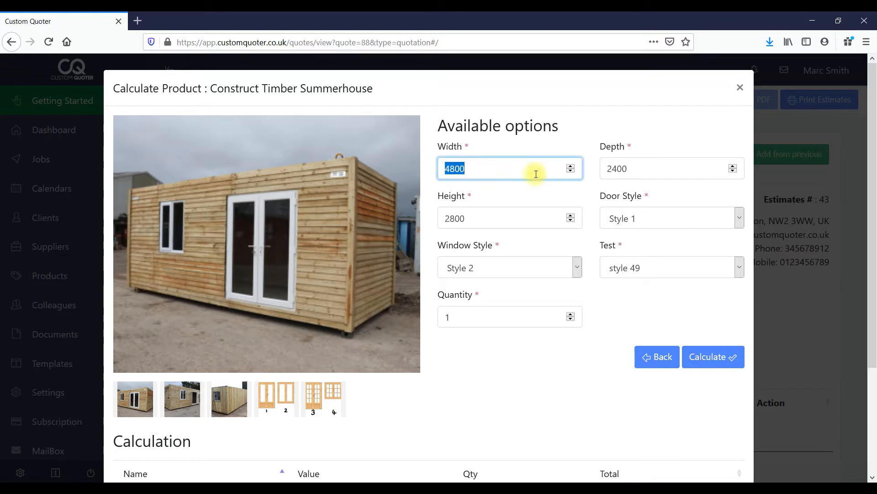
pyautogui.doubleClick(618, 168)
pyautogui.doubleClick(446, 219)
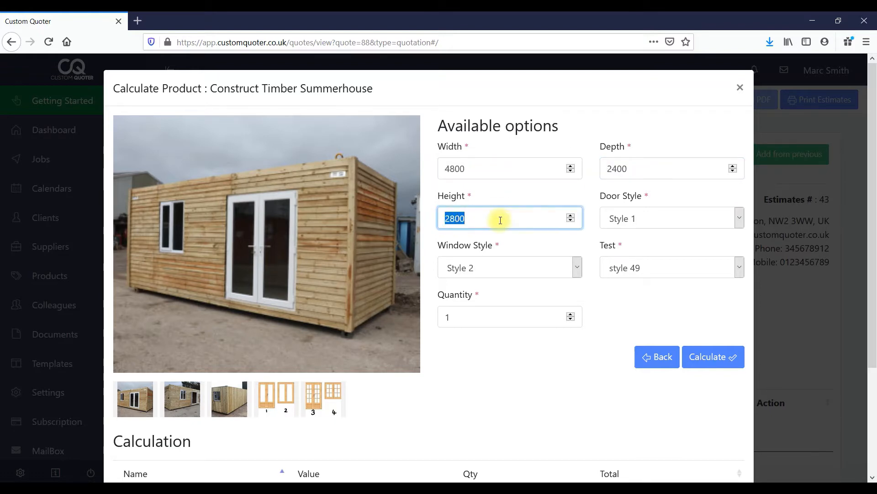
pyautogui.click(623, 219)
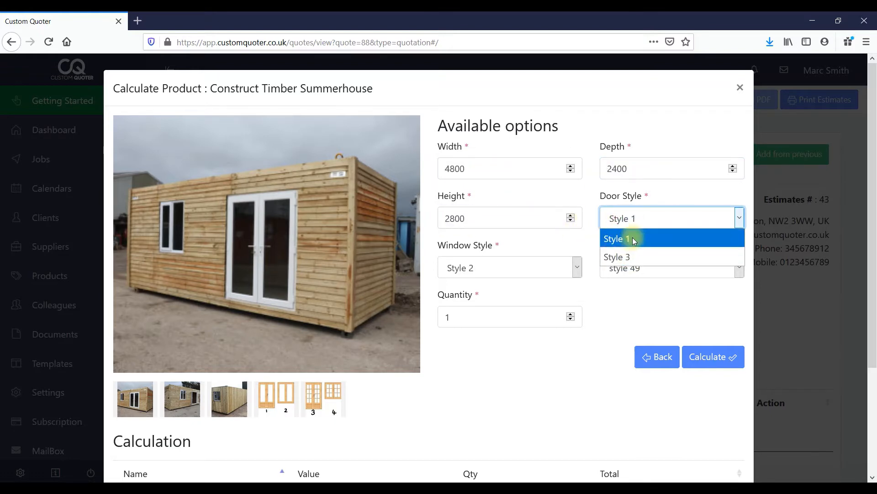
pyautogui.click(633, 238)
pyautogui.click(547, 267)
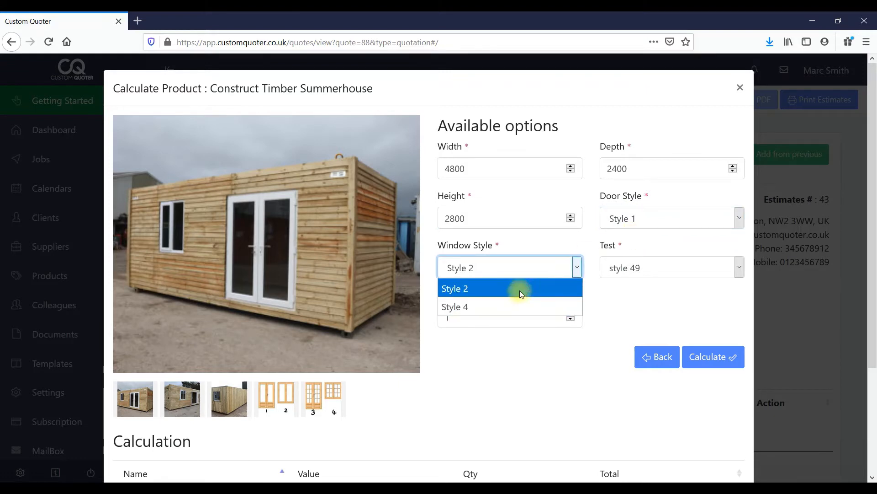
pyautogui.click(519, 289)
pyautogui.click(694, 268)
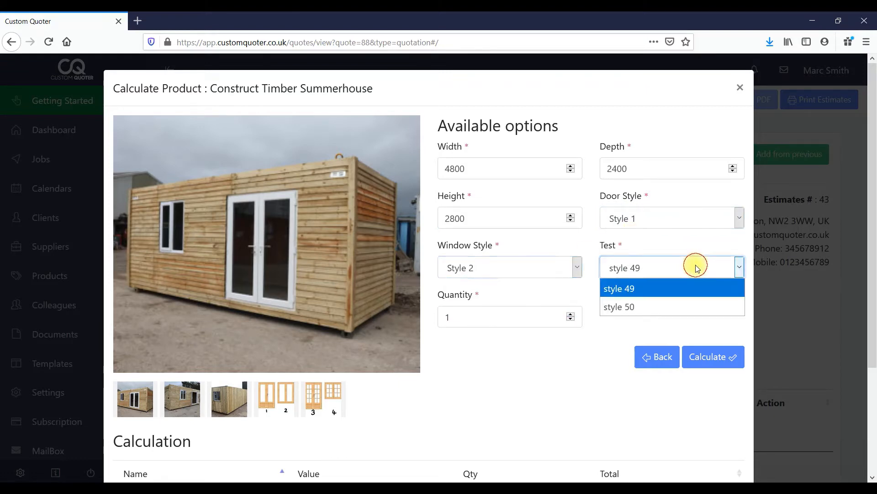
pyautogui.click(682, 293)
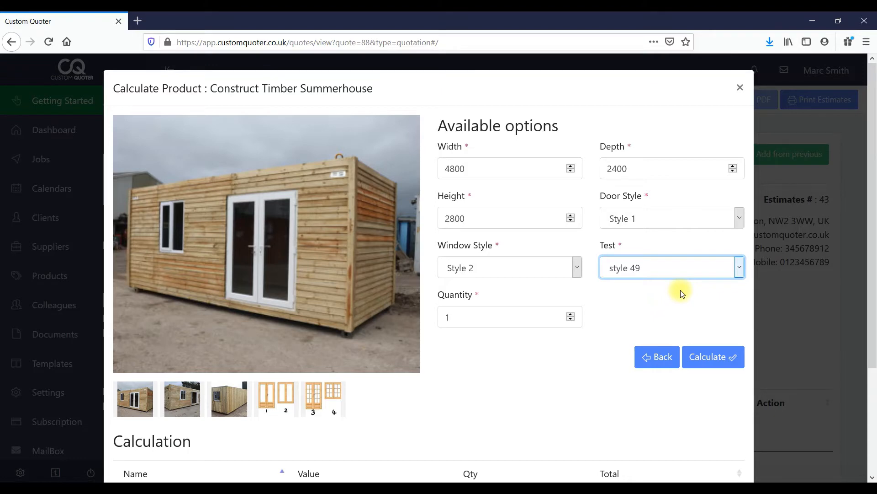
pyautogui.moveTo(873, 165); pyautogui.dragTo(873, 168)
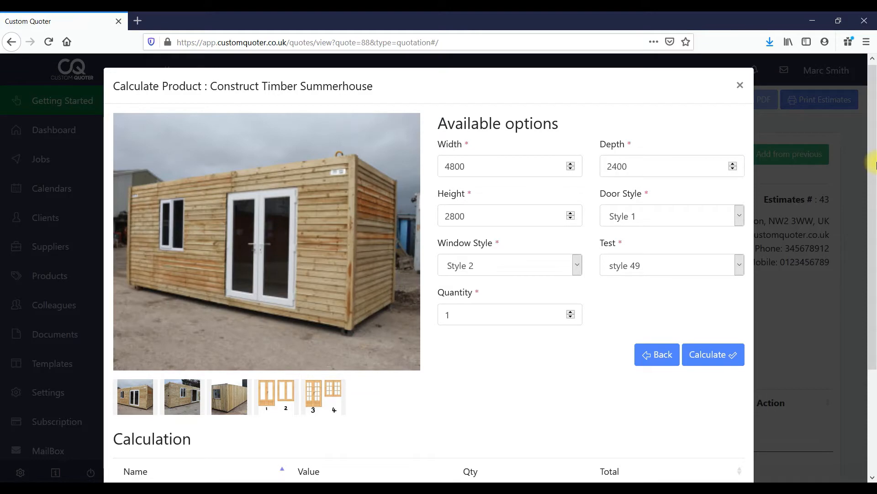
# Calculate the timber summerhouse's price, add it to the quote and close the product list.
pyautogui.moveTo(873, 166); pyautogui.dragTo(871, 334)
pyautogui.click(701, 226)
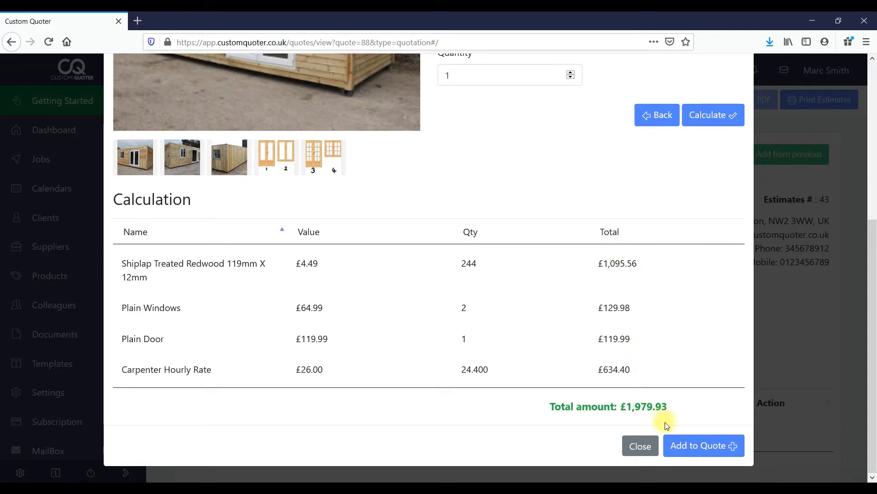
pyautogui.click(678, 442)
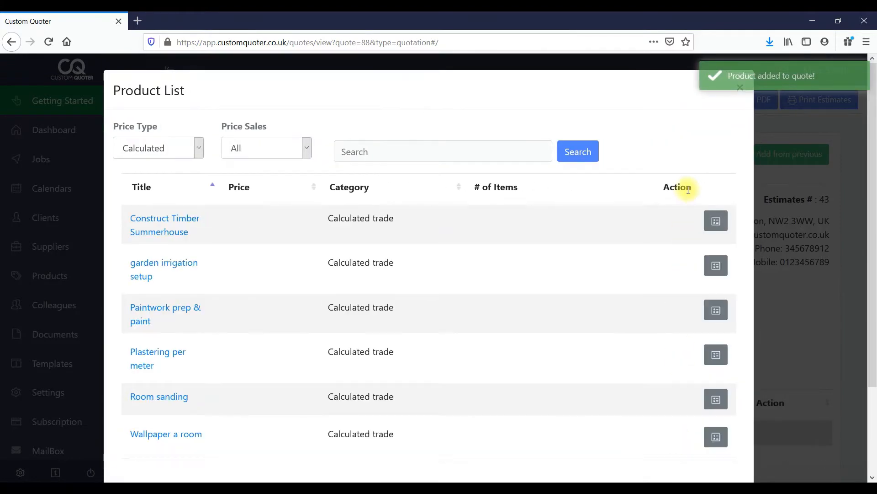
pyautogui.click(740, 88)
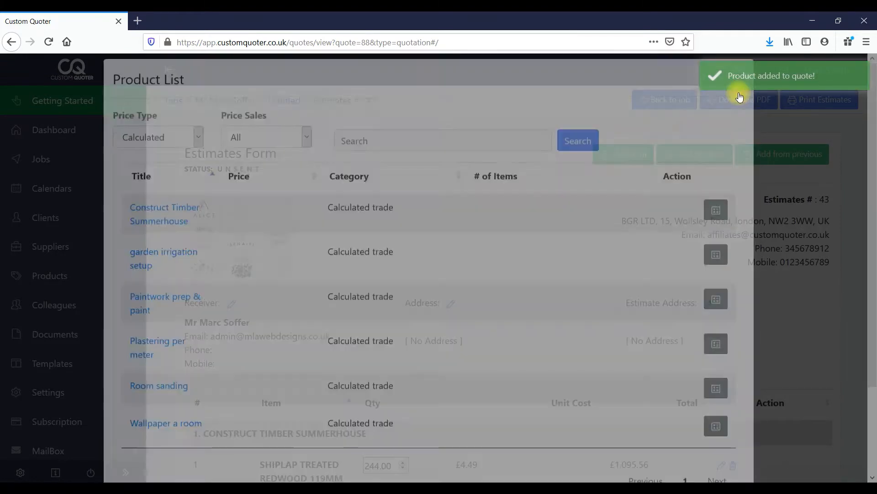
# Review the summerhouse items on the estimate and the shiplap item's calculation options without changing them.
pyautogui.moveTo(872, 132); pyautogui.dragTo(873, 232)
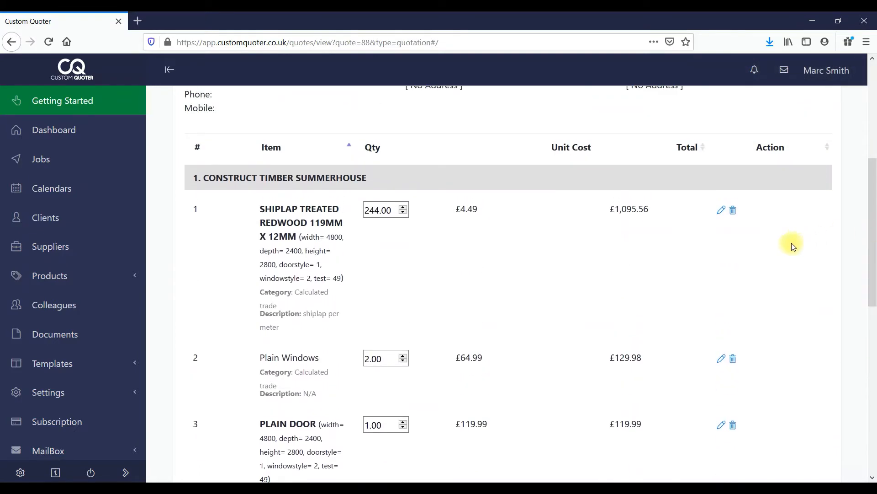
pyautogui.click(721, 210)
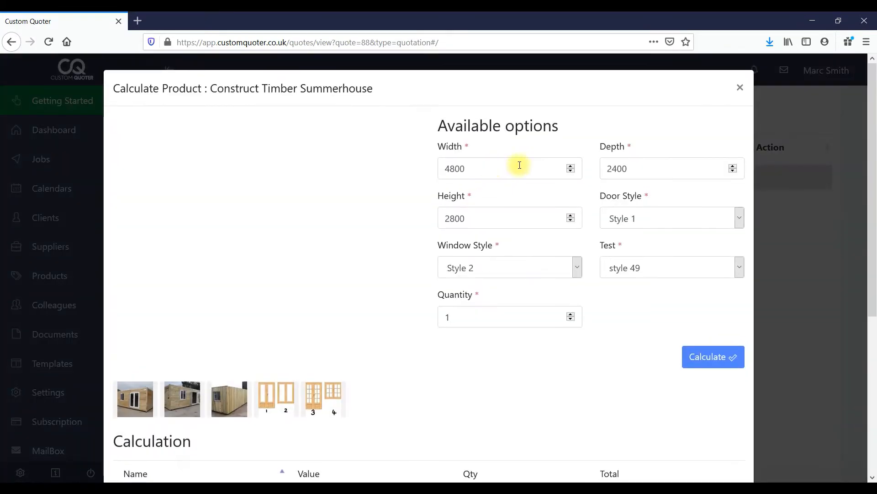
pyautogui.click(740, 87)
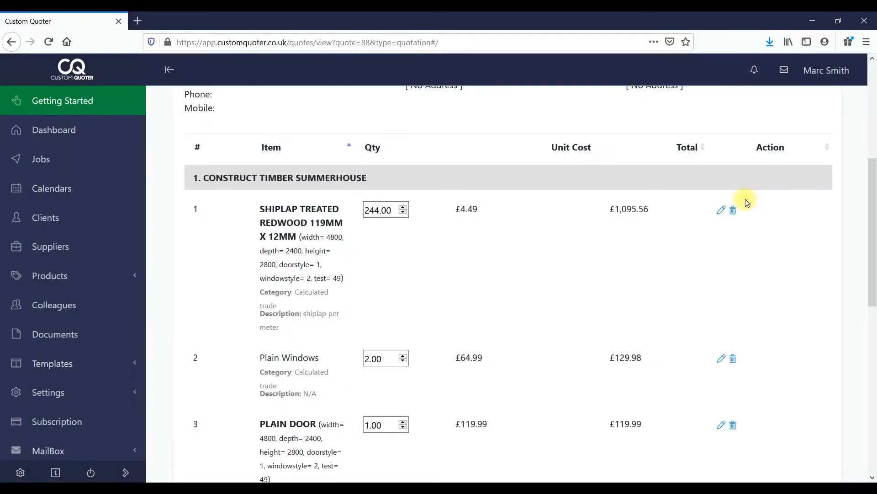
pyautogui.moveTo(873, 273); pyautogui.dragTo(872, 178)
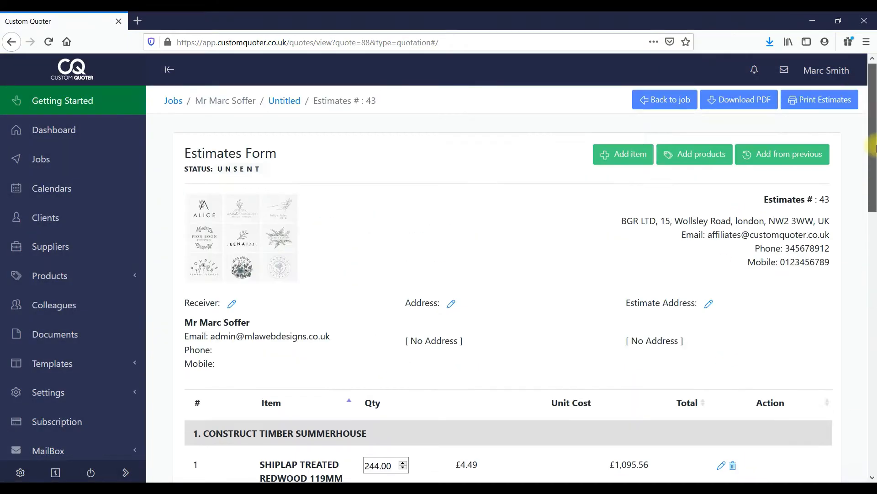
pyautogui.click(624, 156)
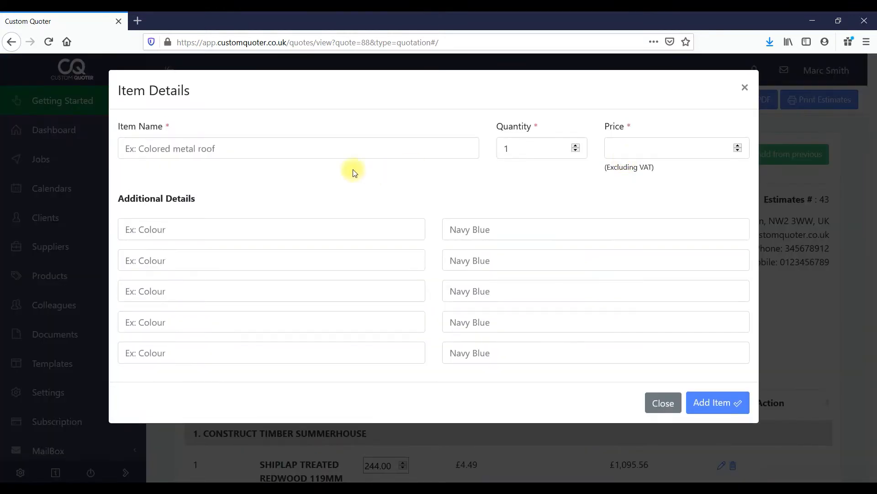
pyautogui.click(312, 148)
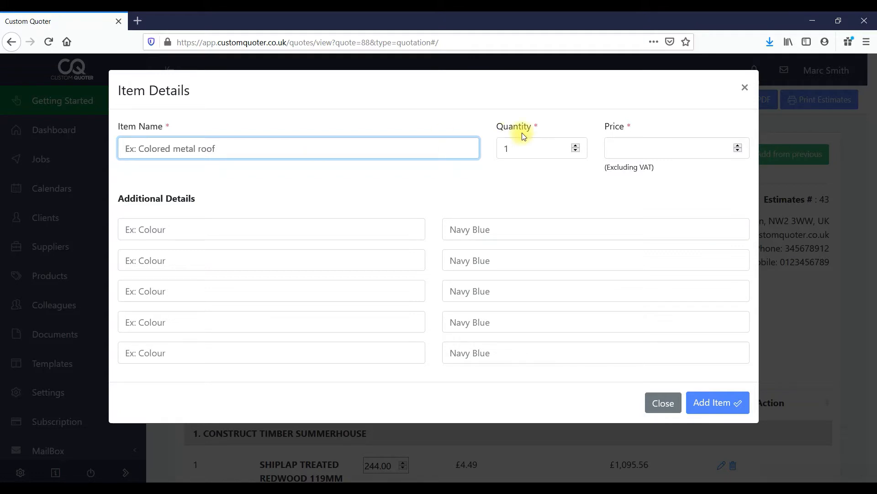
pyautogui.write('paint')
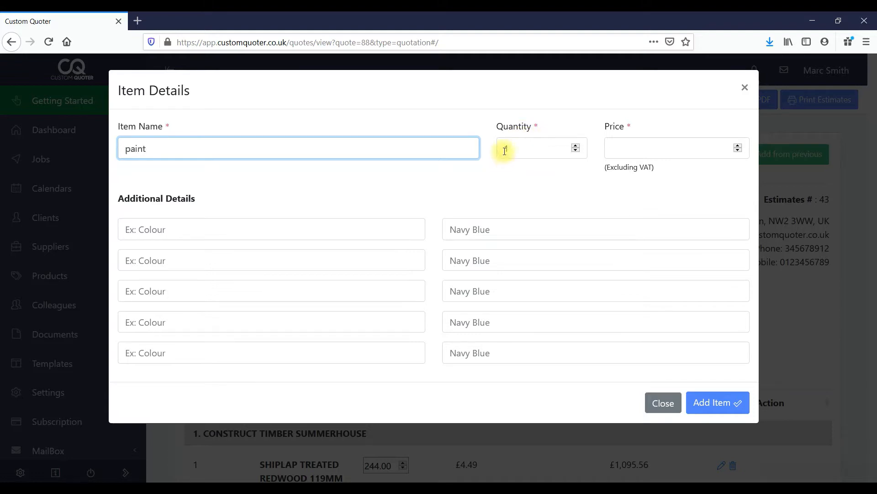
pyautogui.click(619, 147)
pyautogui.click(216, 224)
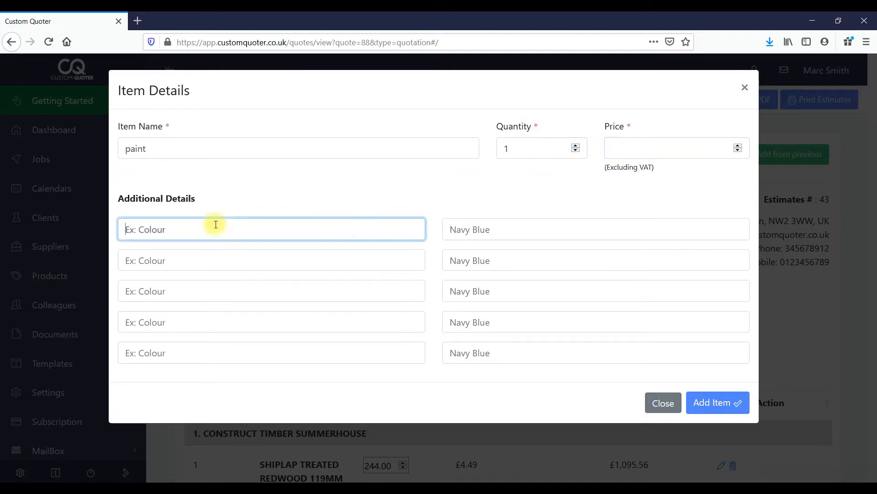
pyautogui.click(206, 261)
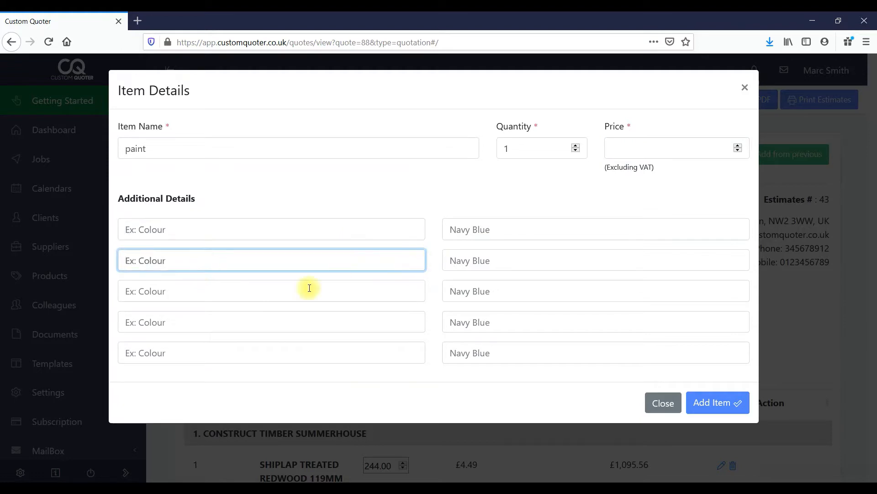
pyautogui.click(745, 90)
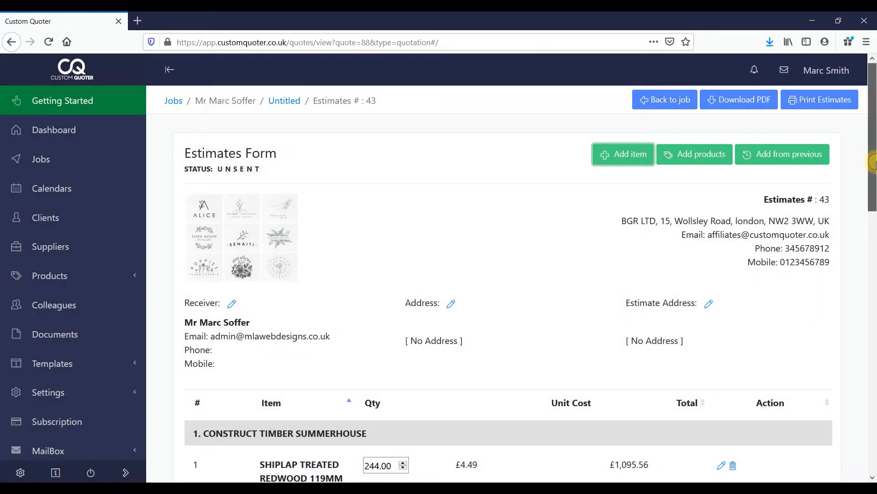
# Examine the estimate's email subject, body and quote preview, and close the email without sending it.
pyautogui.moveTo(873, 160); pyautogui.dragTo(873, 425)
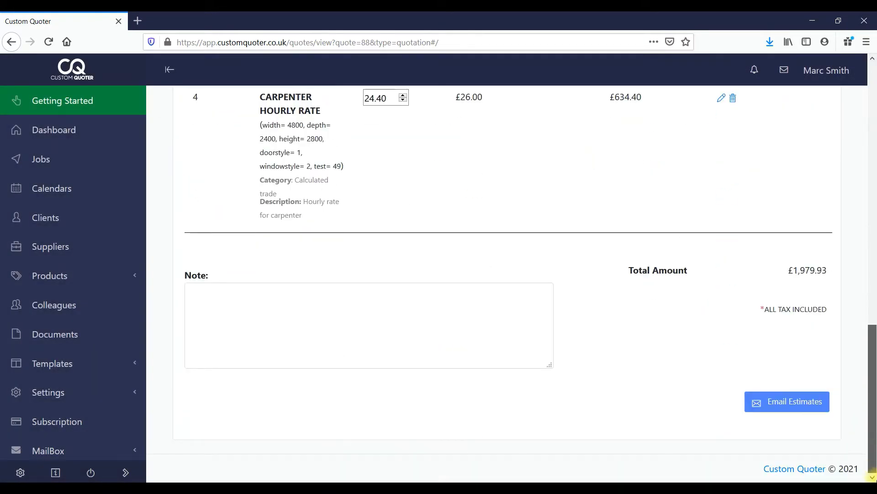
pyautogui.click(783, 411)
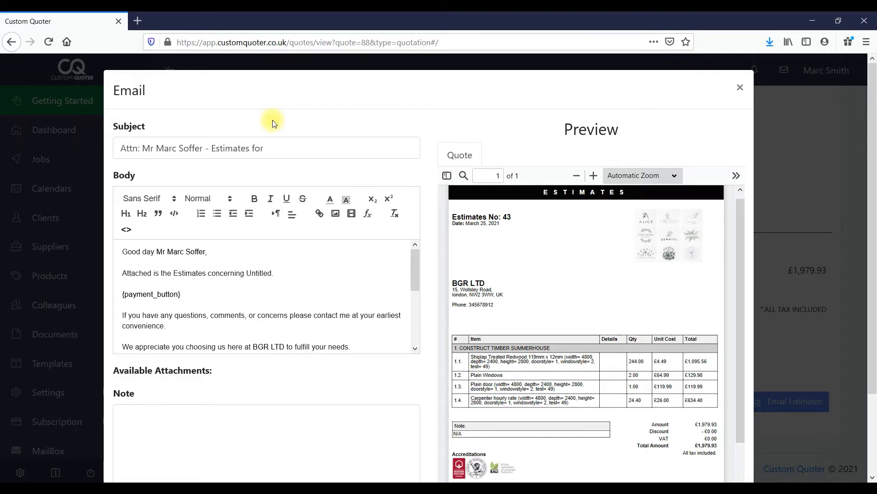
pyautogui.click(739, 86)
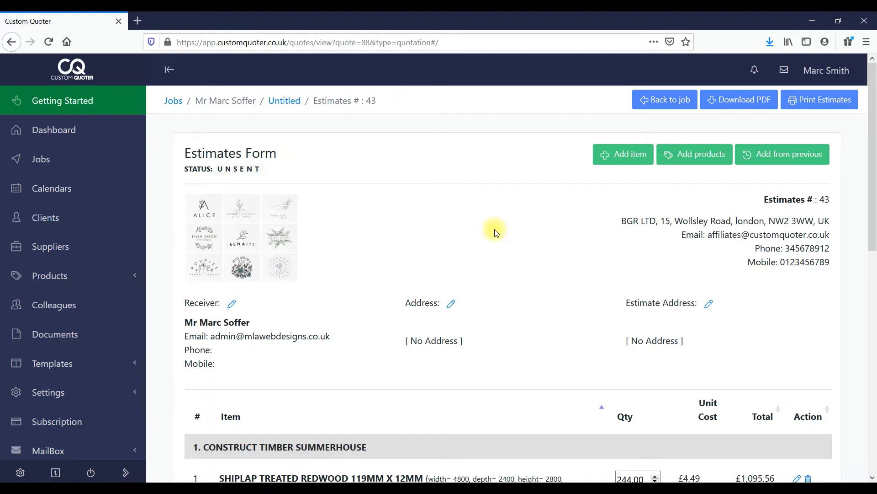
# Inspect the edit form and selectable documents of the New Summer House job in the jobs list, and close it without submitting.
pyautogui.click(44, 159)
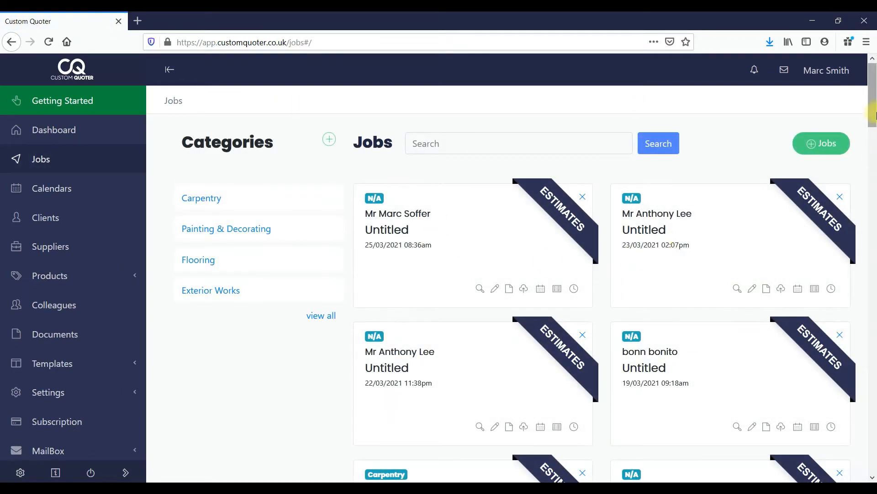
pyautogui.moveTo(872, 100); pyautogui.dragTo(873, 383)
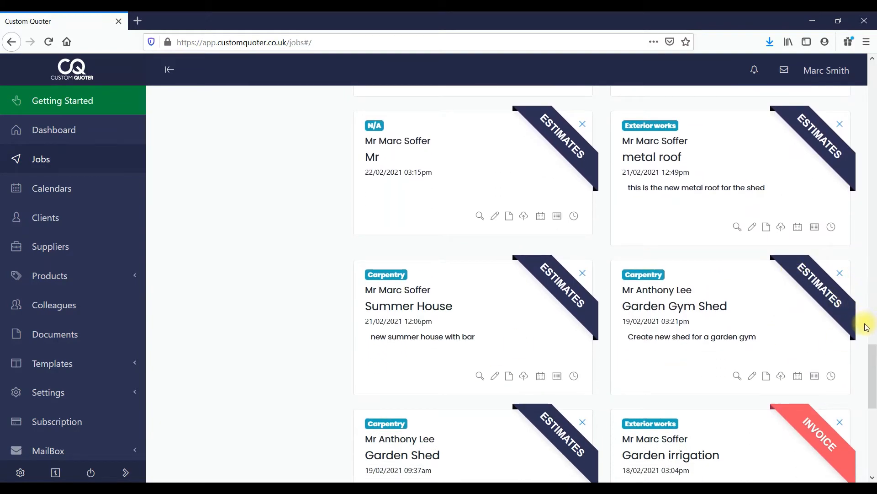
pyautogui.moveTo(873, 349); pyautogui.dragTo(872, 421)
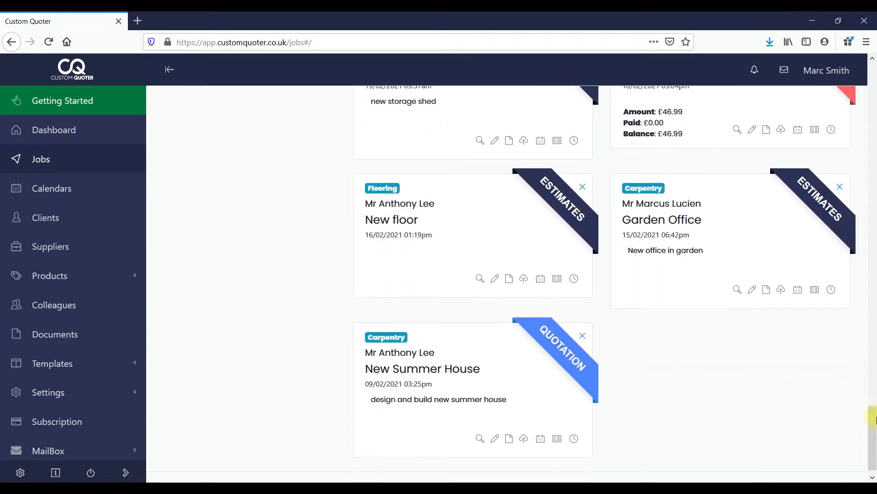
pyautogui.click(493, 439)
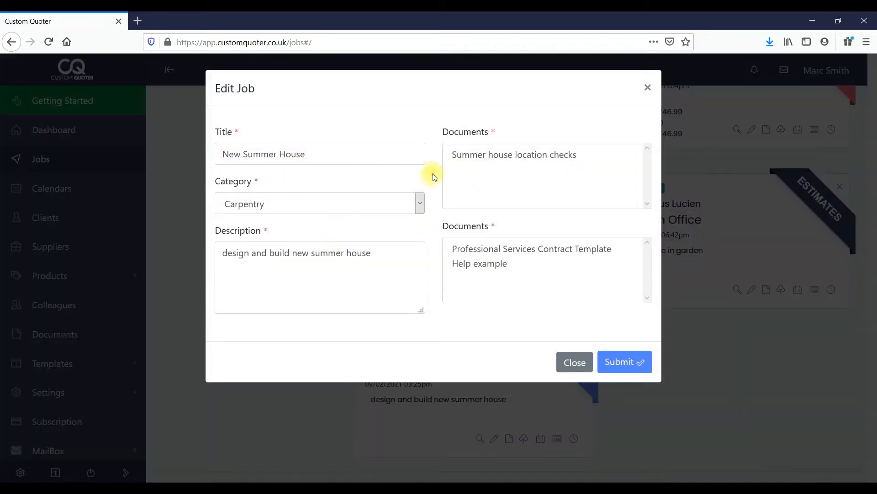
pyautogui.click(457, 156)
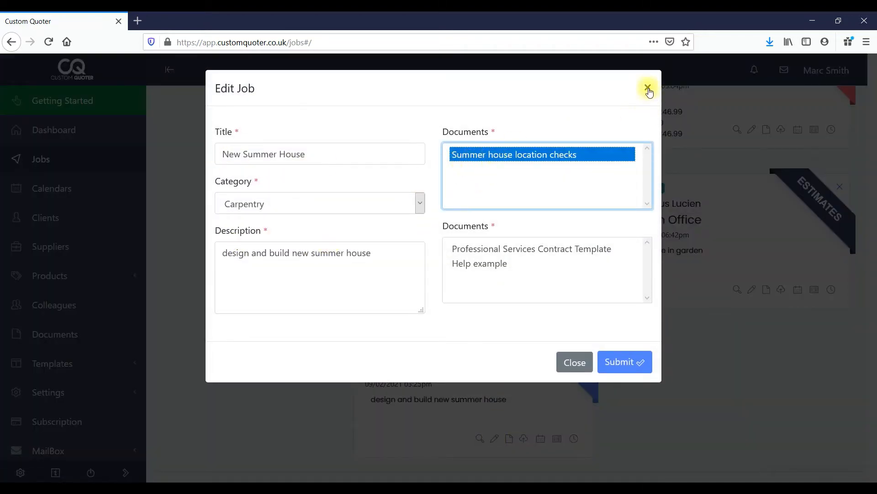
pyautogui.click(649, 88)
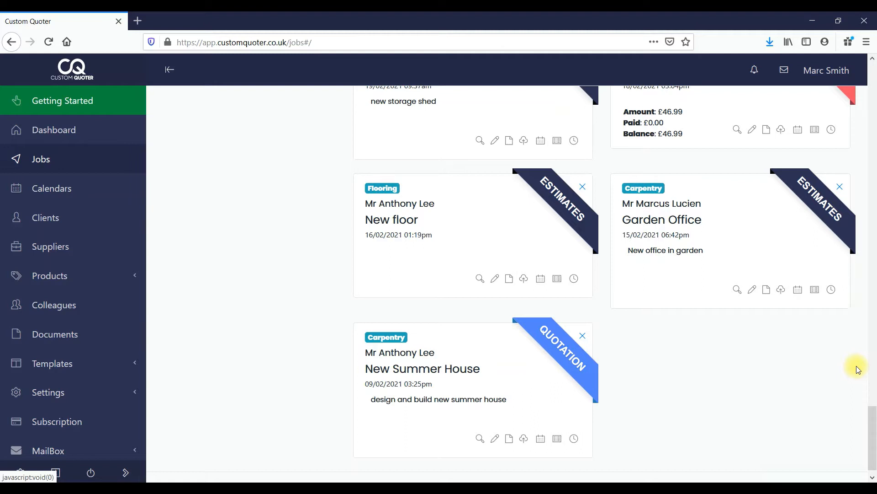
# View the timeline of the New Summer House job.
pyautogui.scroll(-1, 870, 411)
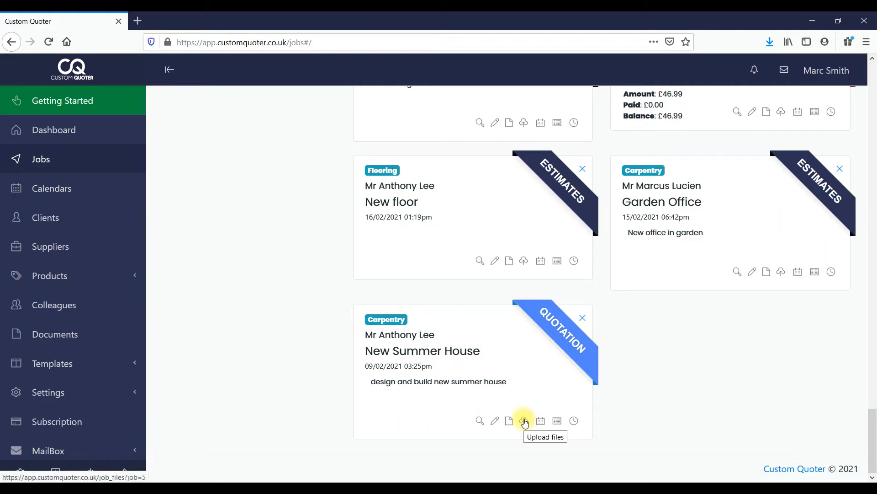
pyautogui.click(575, 421)
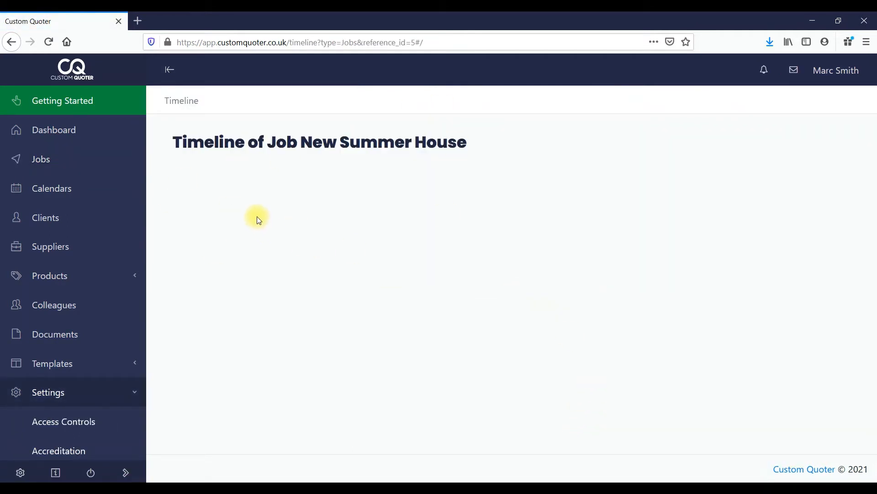
# Start a calendar entry from the New Summer House job and replace Me with the third and fourth colleagues listed.
pyautogui.click(44, 159)
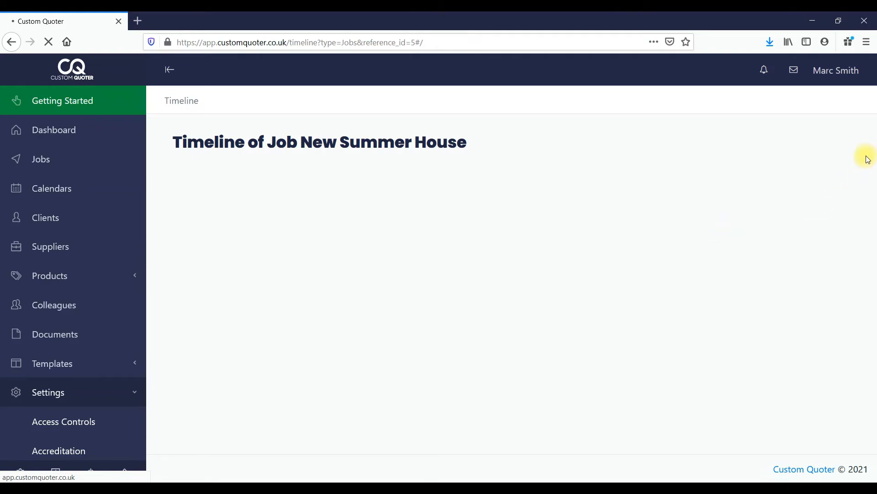
pyautogui.moveTo(874, 114); pyautogui.dragTo(874, 457)
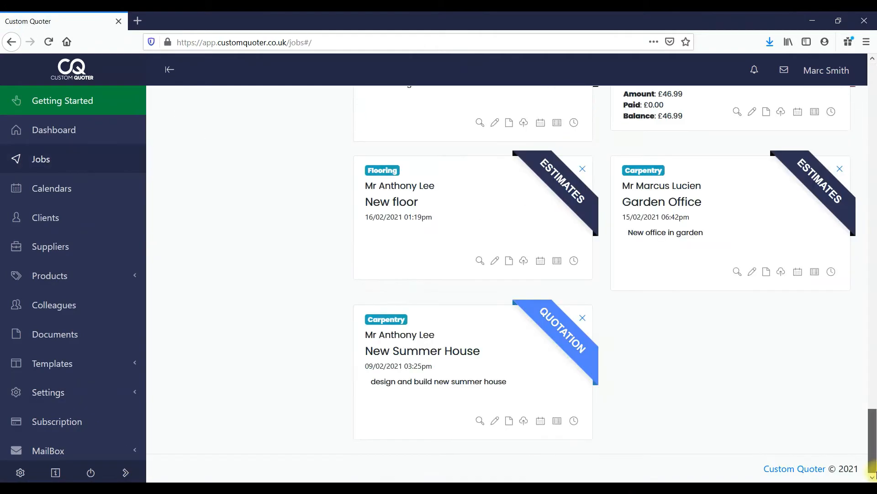
pyautogui.click(541, 421)
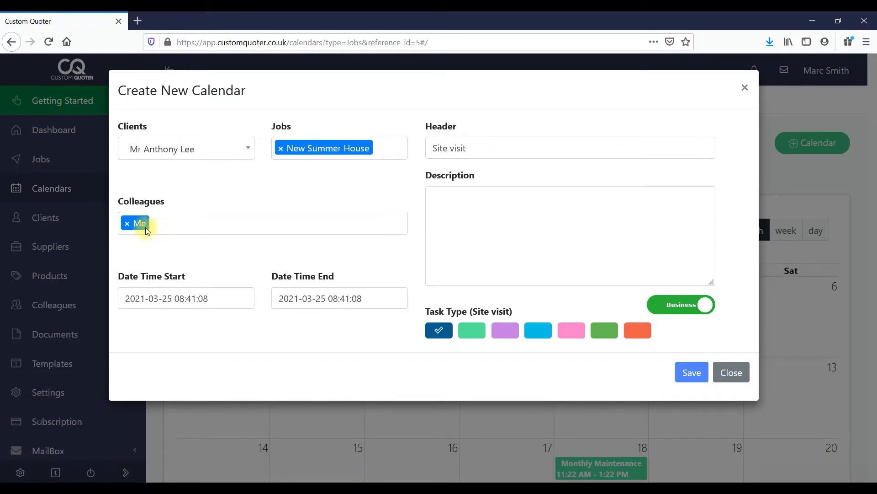
pyautogui.click(128, 223)
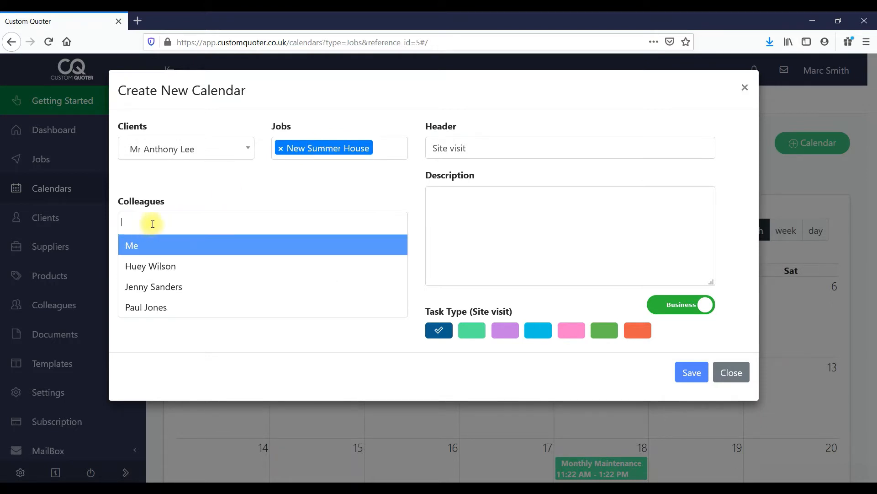
pyautogui.click(155, 287)
pyautogui.click(214, 215)
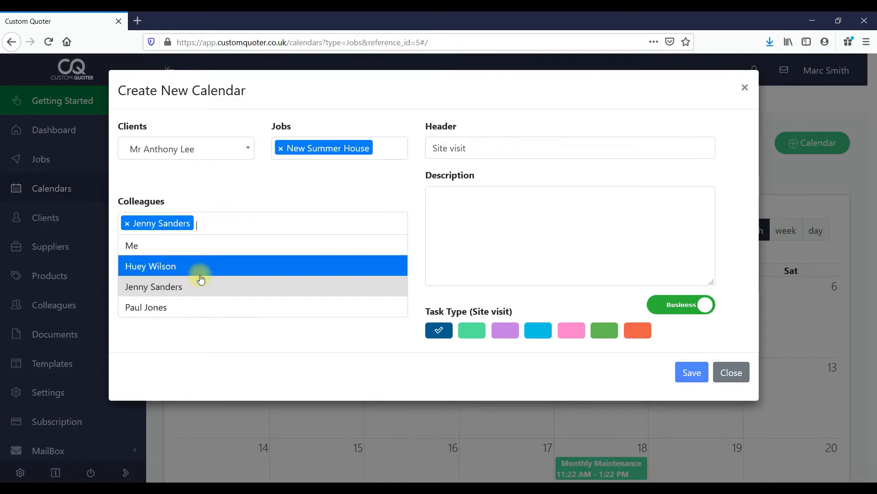
pyautogui.click(186, 306)
pyautogui.click(223, 299)
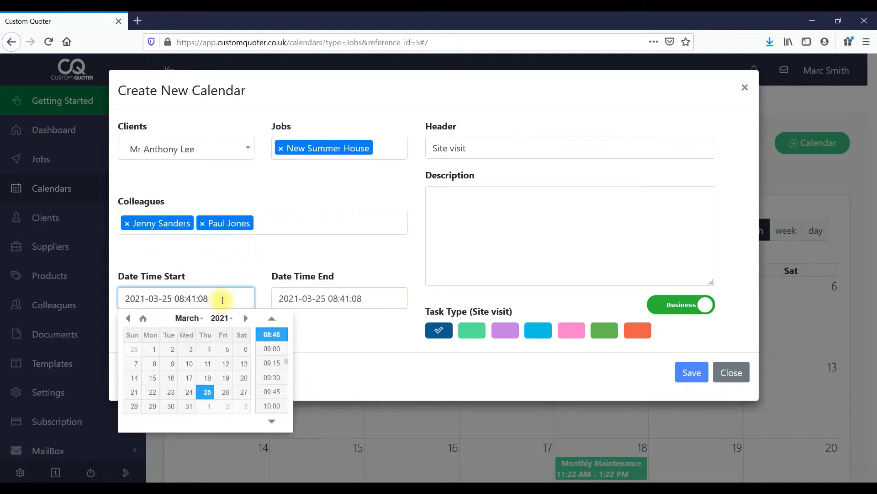
pyautogui.click(189, 406)
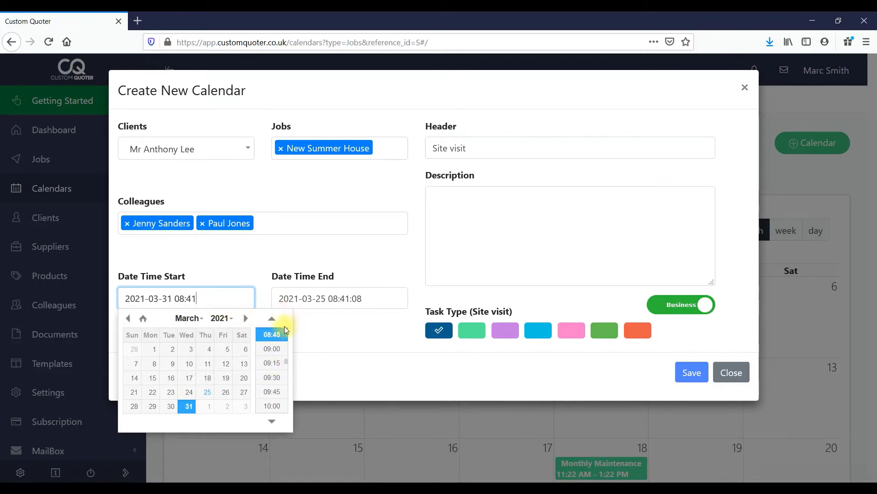
pyautogui.click(274, 332)
pyautogui.click(373, 297)
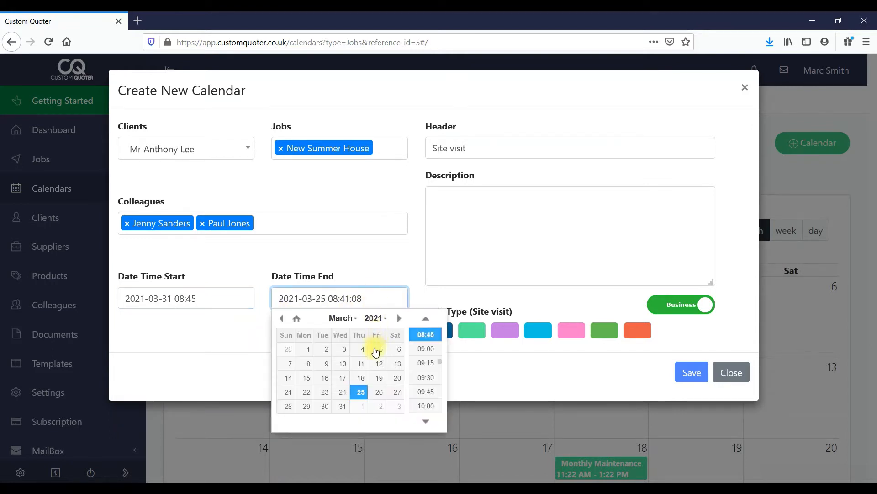
pyautogui.click(344, 407)
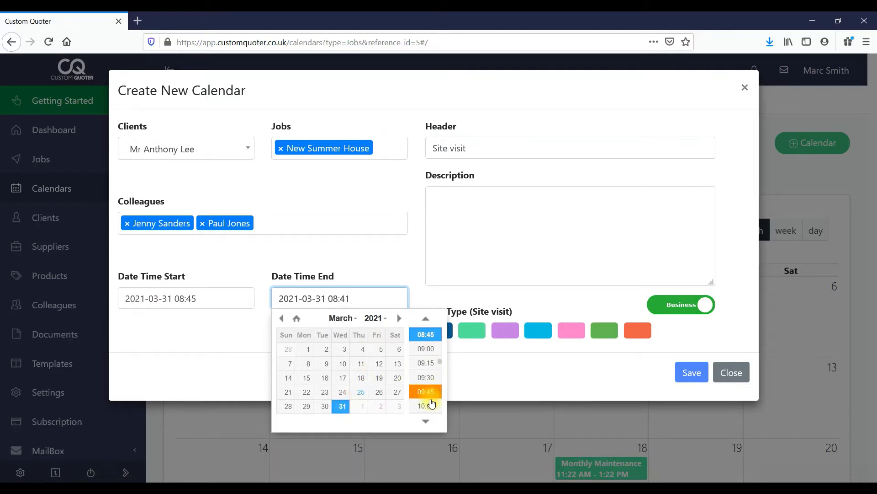
pyautogui.click(426, 418)
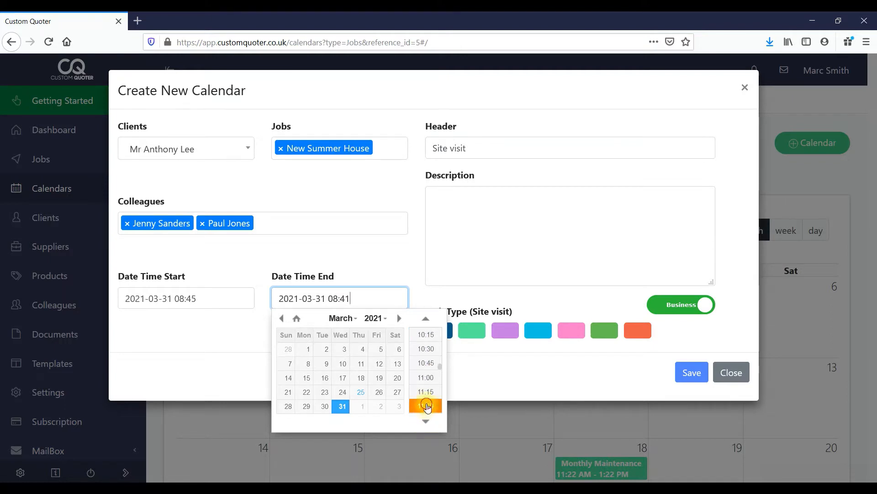
pyautogui.click(425, 406)
pyautogui.click(346, 297)
pyautogui.moveTo(346, 298); pyautogui.dragTo(328, 298)
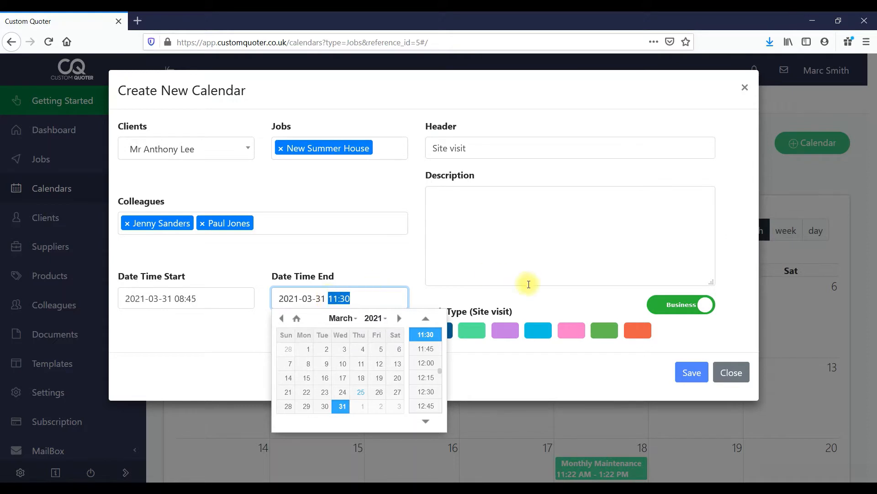
# Try out several task types for the calendar entry and settle on Bathroom.
pyautogui.click(590, 265)
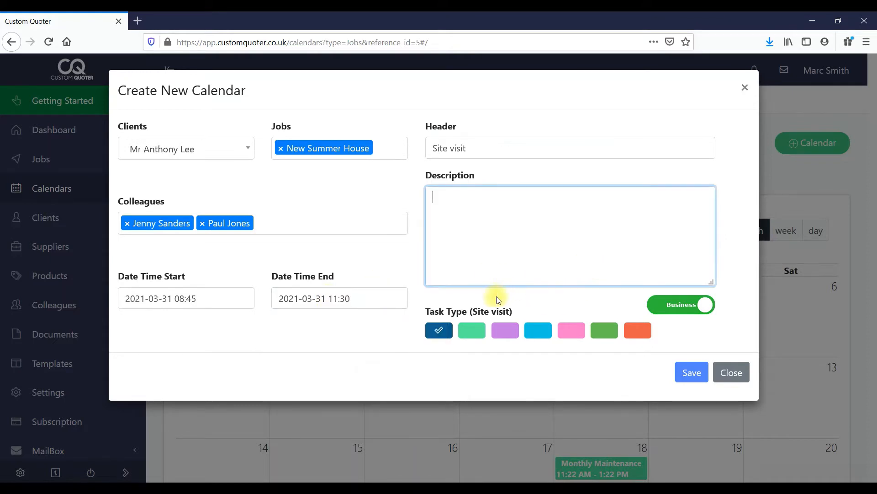
pyautogui.click(470, 331)
pyautogui.click(504, 332)
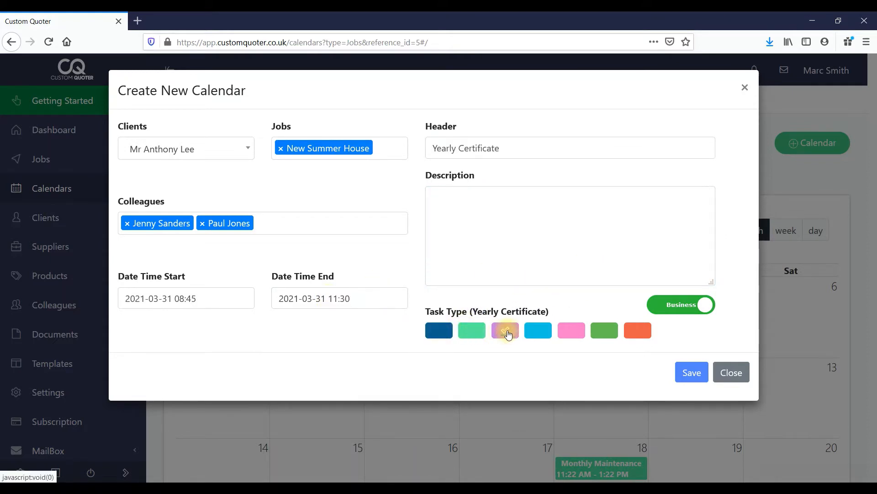
pyautogui.click(542, 332)
pyautogui.click(571, 332)
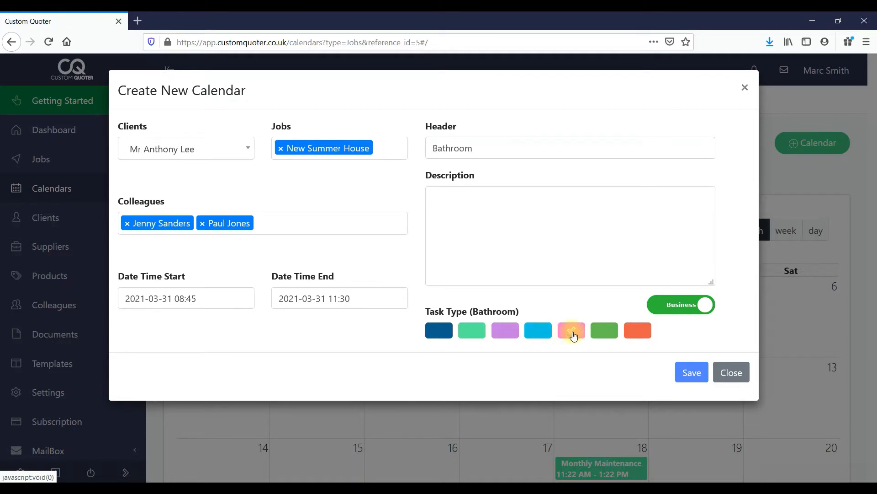
pyautogui.click(603, 333)
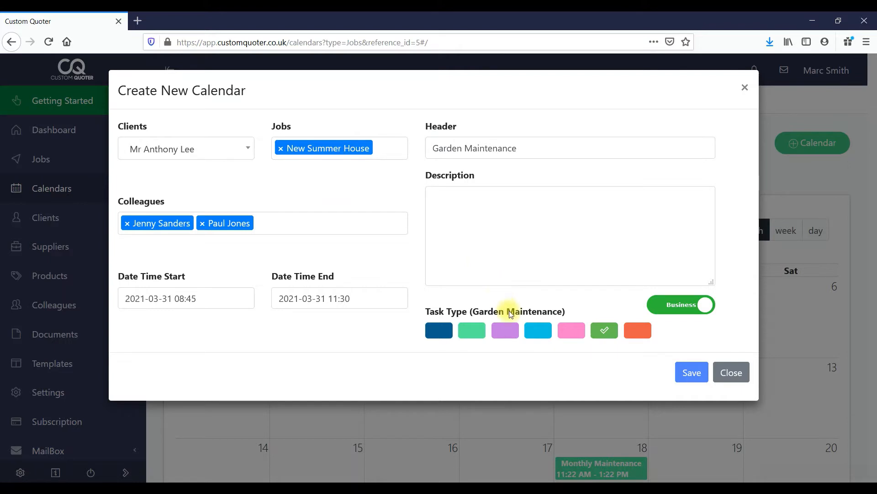
pyautogui.click(566, 330)
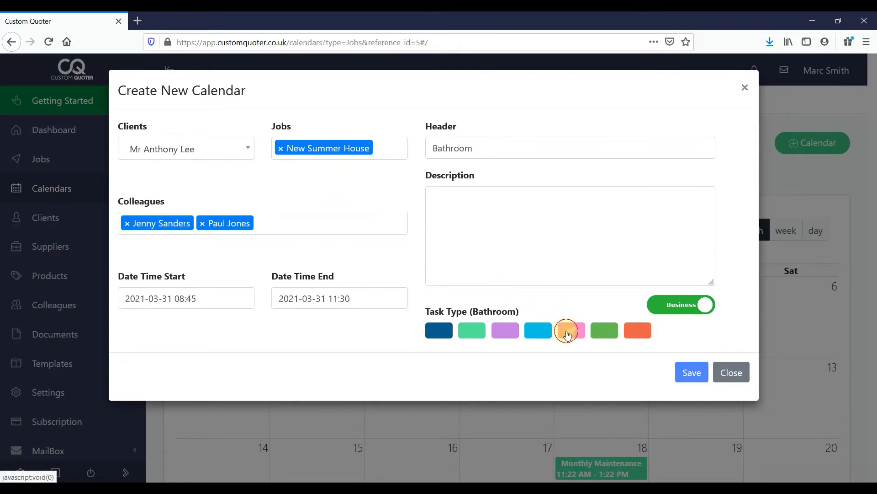
# Enter "job description" as the calendar entry's description and save the entry.
pyautogui.click(456, 232)
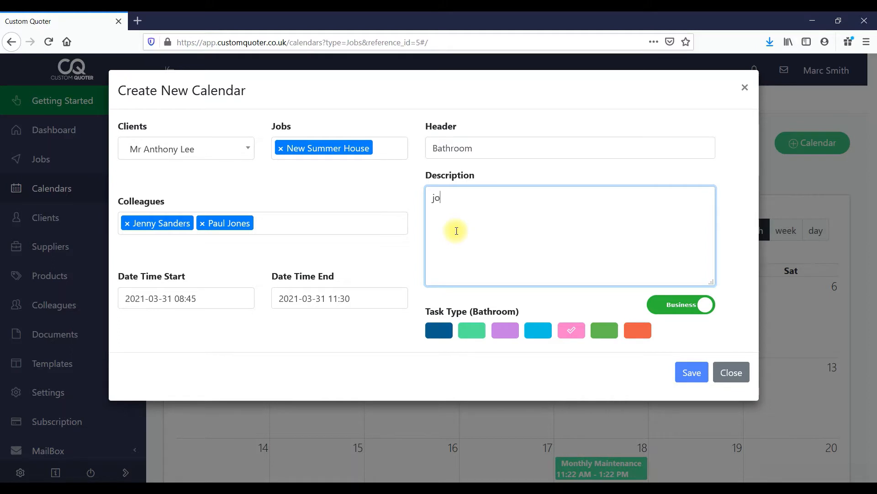
pyautogui.write('job description')
pyautogui.click(692, 370)
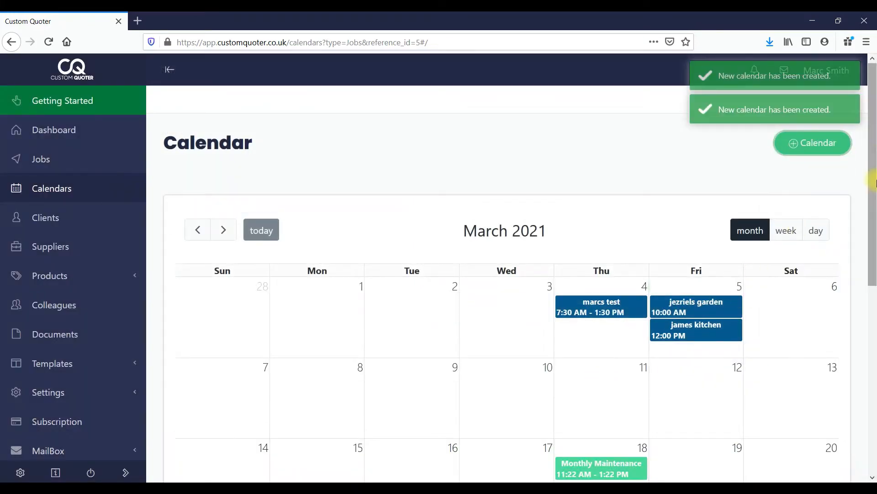
# Review the details and edit form of the Bathroom entry on 31 March, and close it without changes.
pyautogui.moveTo(873, 151); pyautogui.dragTo(873, 307)
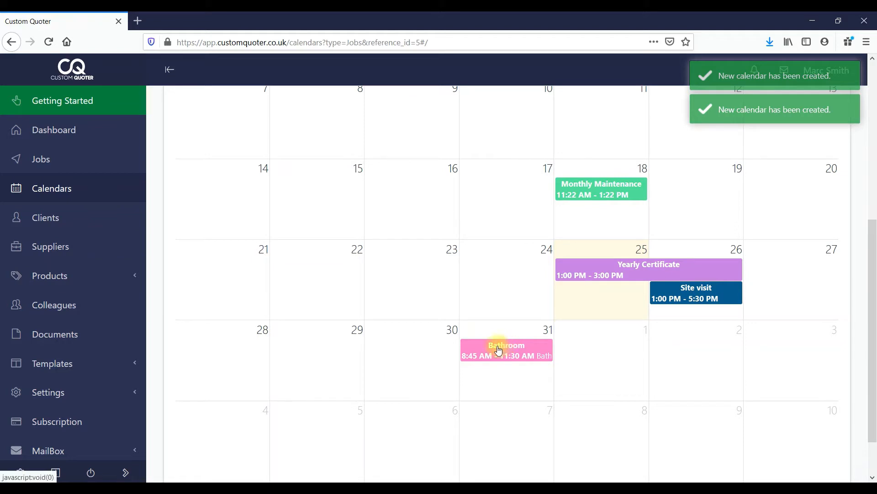
pyautogui.click(516, 351)
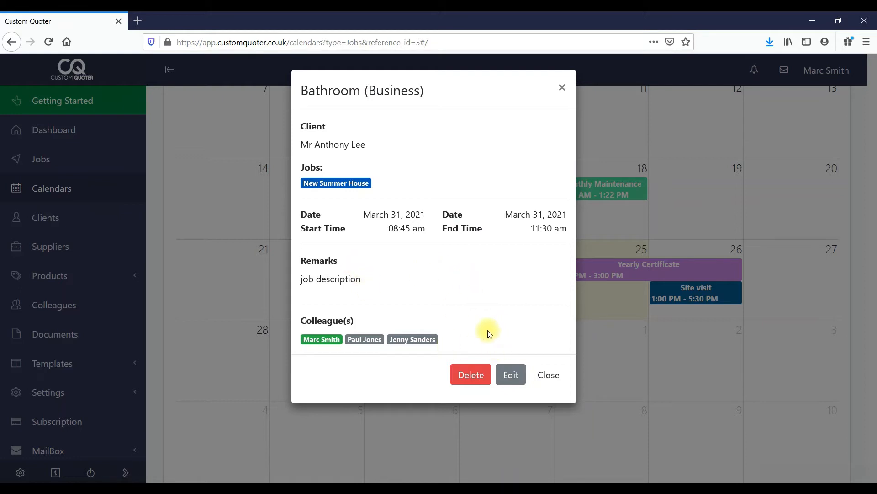
pyautogui.click(511, 376)
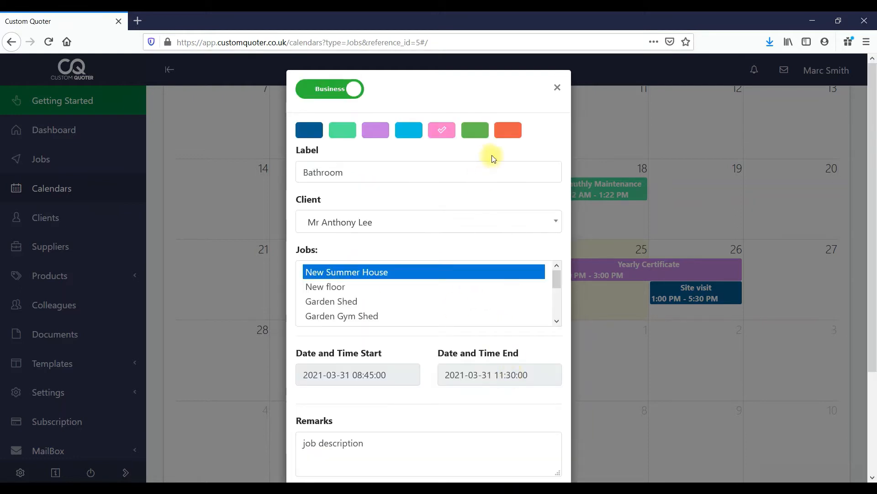
pyautogui.scroll(-5, 872, 151)
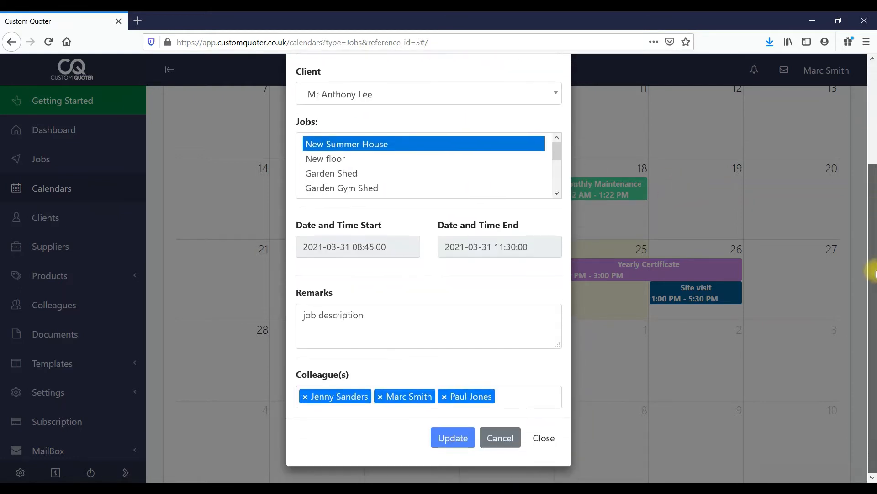
pyautogui.scroll(5, 871, 194)
pyautogui.click(557, 85)
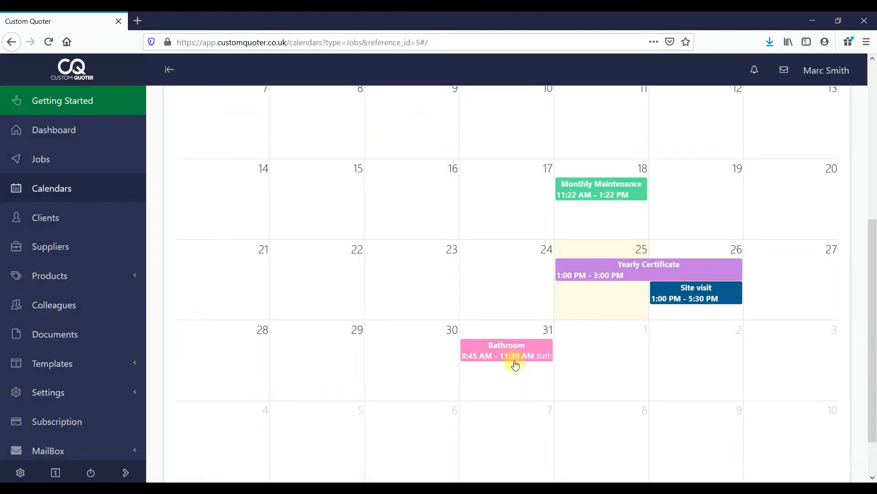
# Show the week of Mar 28 – Apr 3, 2021 and extend the Bathroom entry's end to Thursday 4/1 at 11:30 AM.
pyautogui.moveTo(512, 360); pyautogui.dragTo(546, 359)
pyautogui.scroll(5, 871, 352)
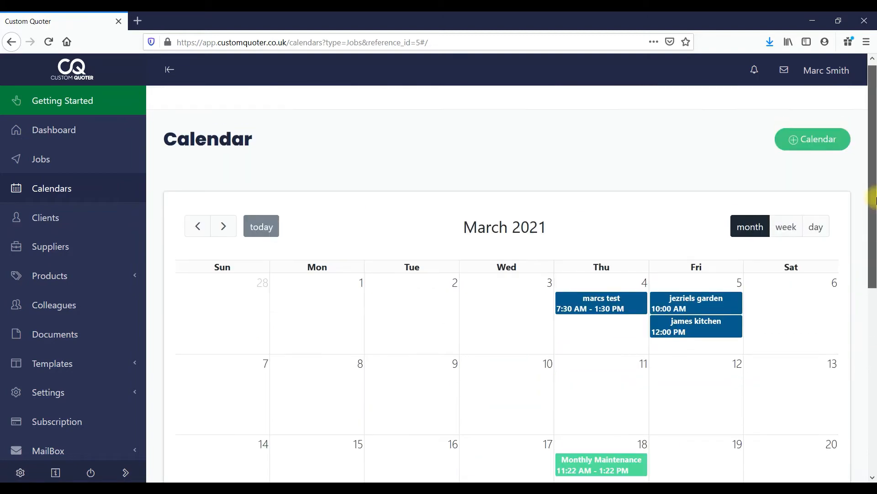
pyautogui.click(790, 237)
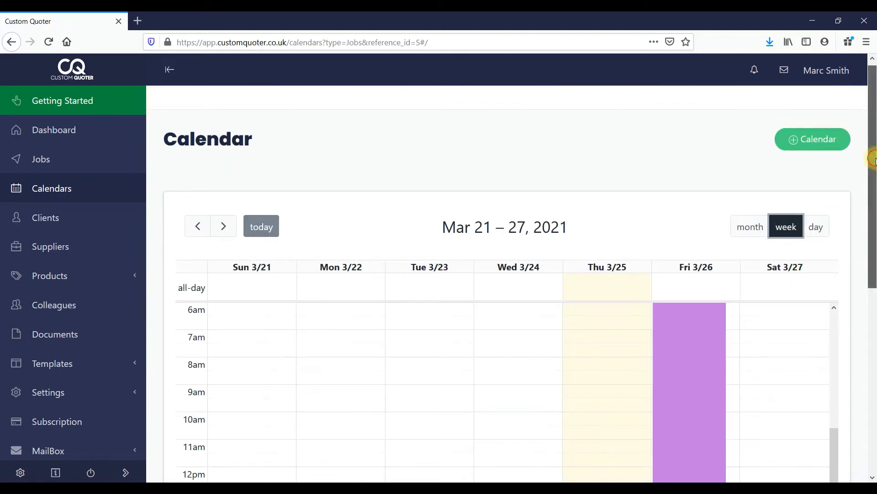
pyautogui.moveTo(871, 177)
pyautogui.mouseDown()
pyautogui.moveTo(870, 319)
pyautogui.moveTo(873, 187)
pyautogui.mouseUp()
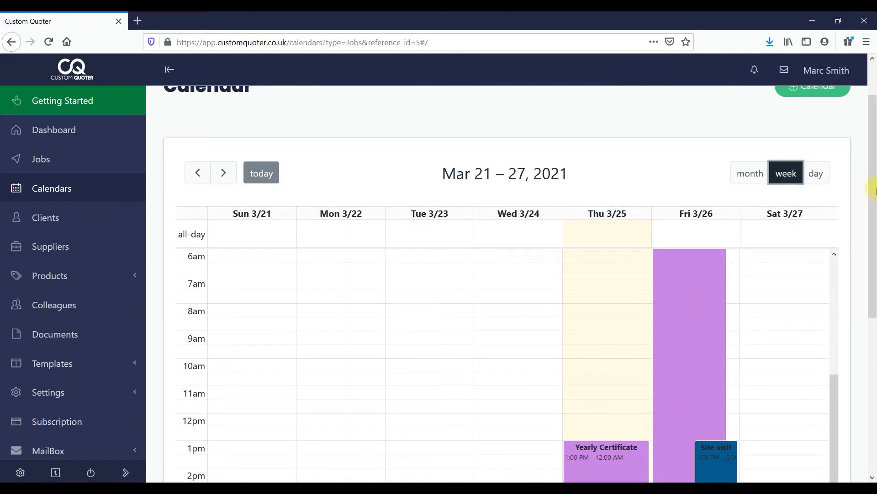
pyautogui.click(223, 172)
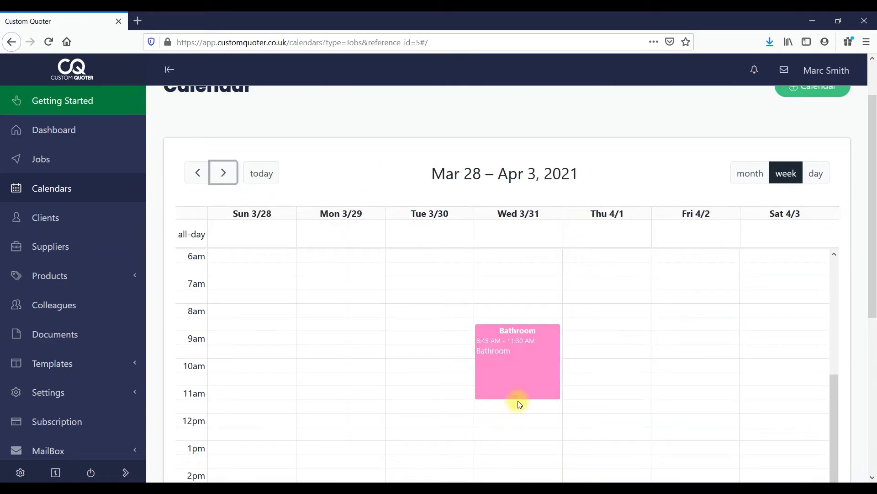
pyautogui.moveTo(518, 396); pyautogui.dragTo(574, 394)
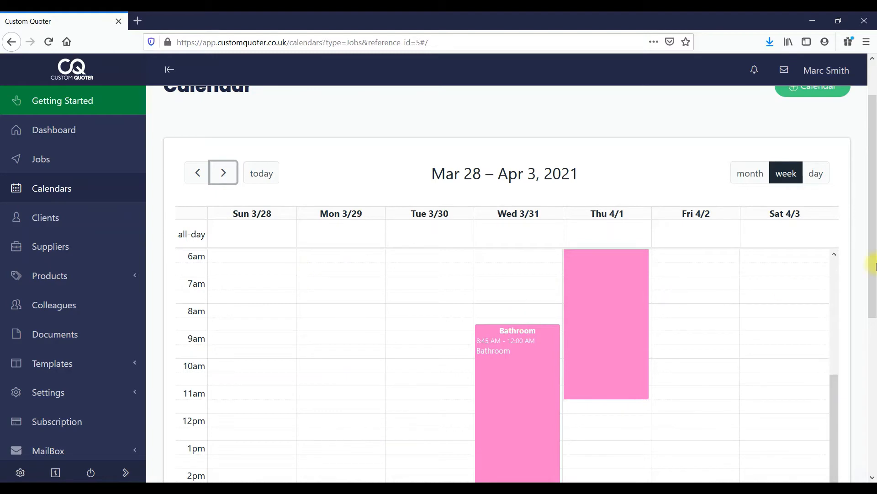
# Review a blank calendar entry form for the job, close it unsaved and view the client list.
pyautogui.scroll(2, 873, 265)
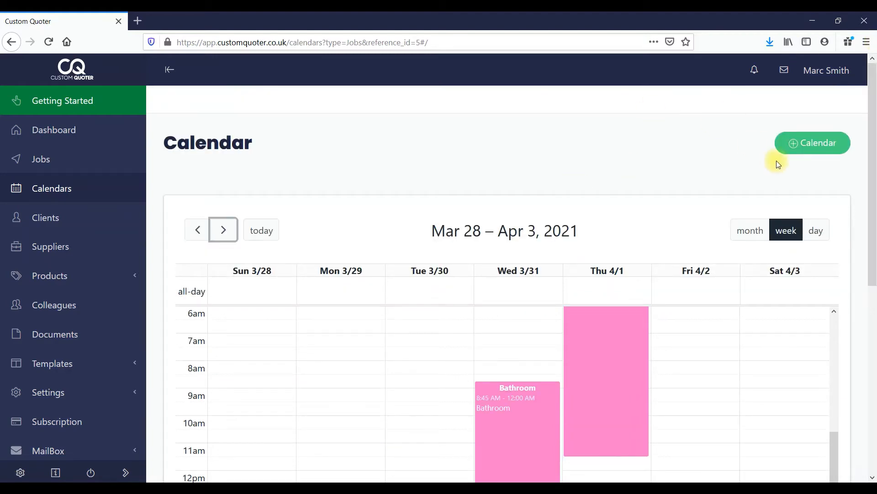
pyautogui.click(796, 147)
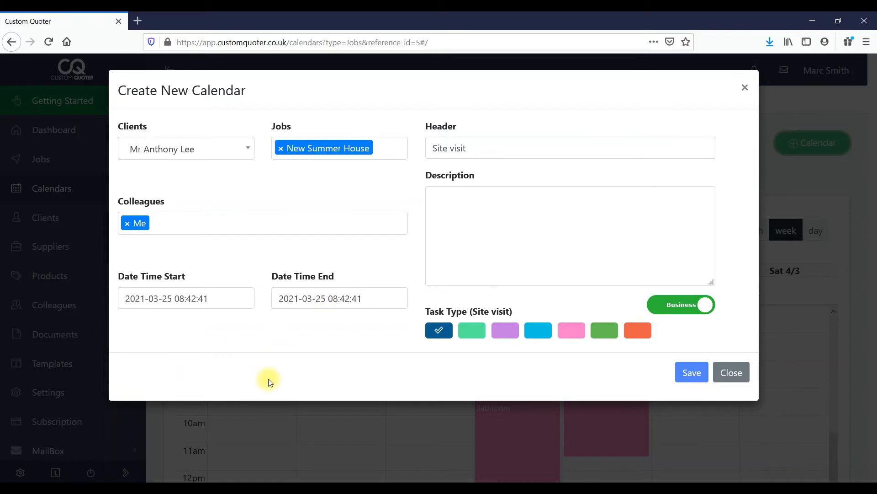
pyautogui.click(745, 88)
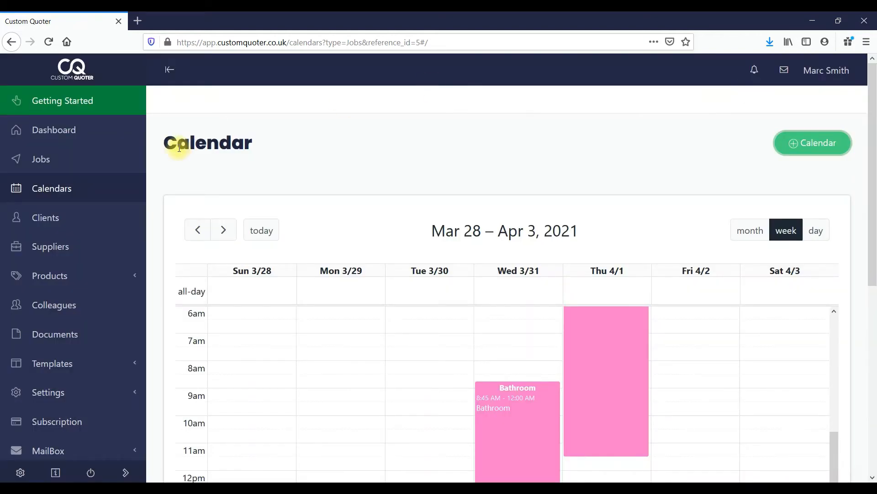
pyautogui.click(43, 218)
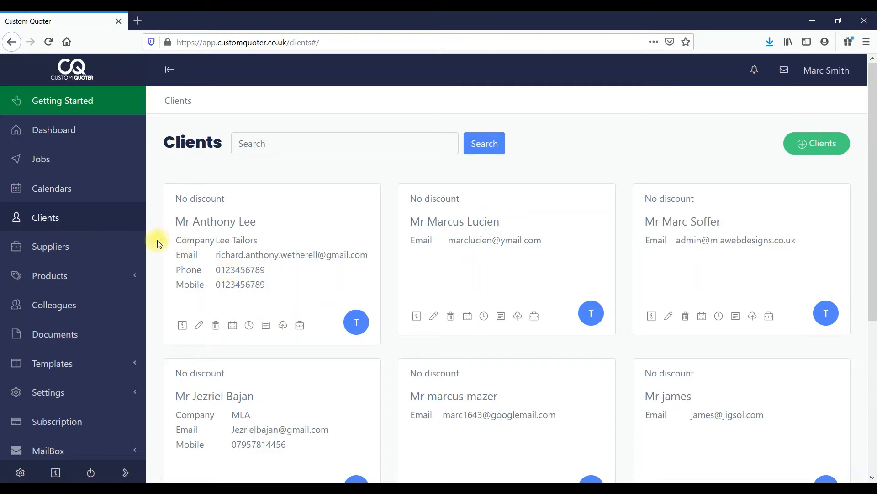
# Review the name, account reference and website fields for adding a supplier, and close the form without submitting.
pyautogui.click(58, 246)
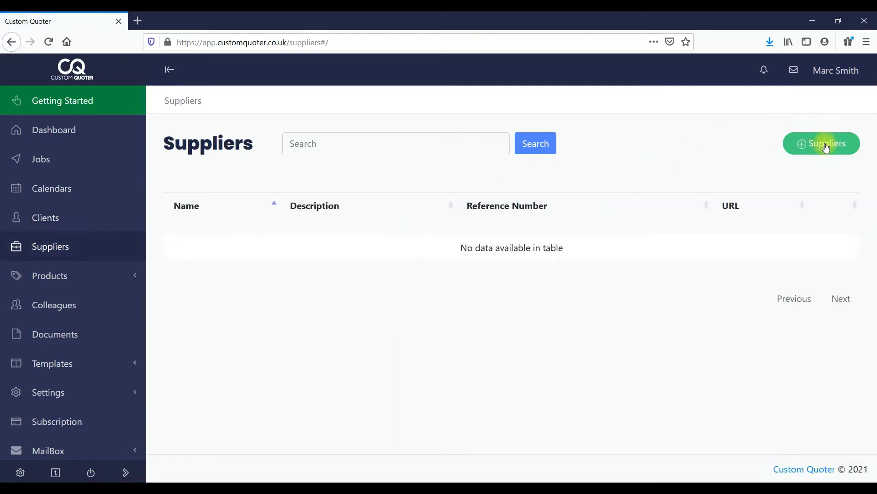
pyautogui.click(829, 137)
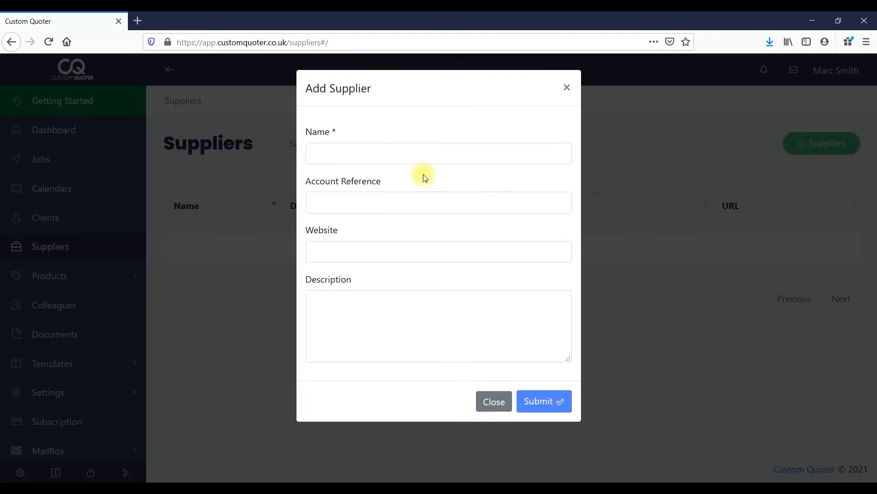
pyautogui.click(398, 156)
pyautogui.click(361, 207)
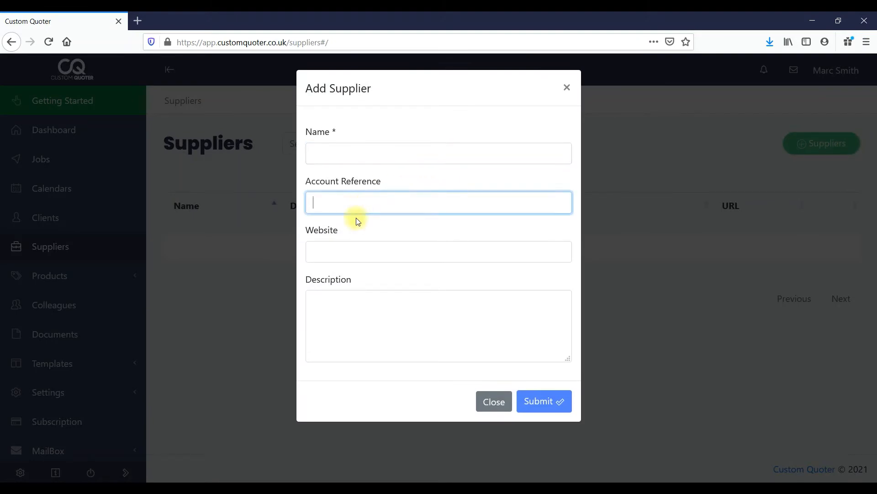
pyautogui.click(350, 247)
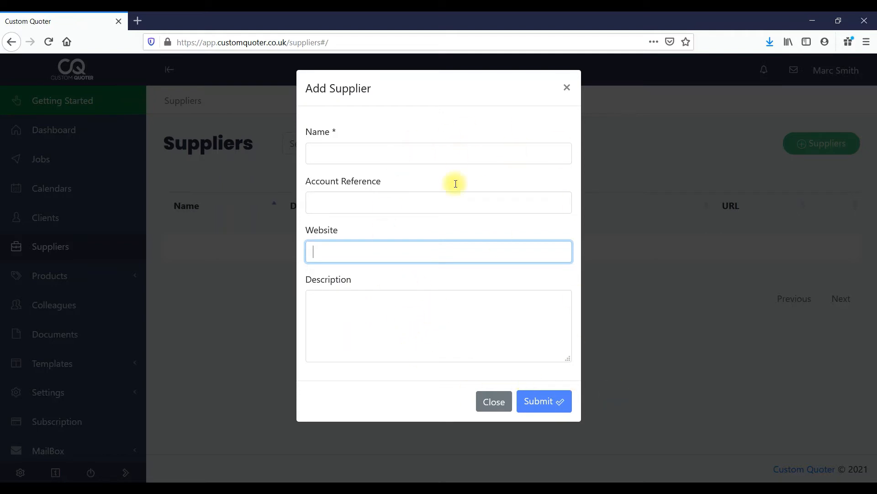
pyautogui.click(566, 87)
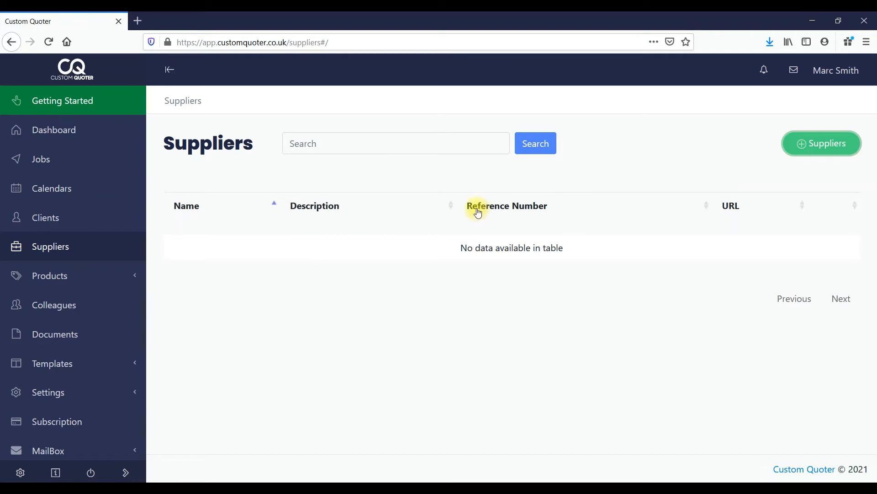
# Look at the product section's subpages and view the timeline of the first listed colleague.
pyautogui.click(50, 277)
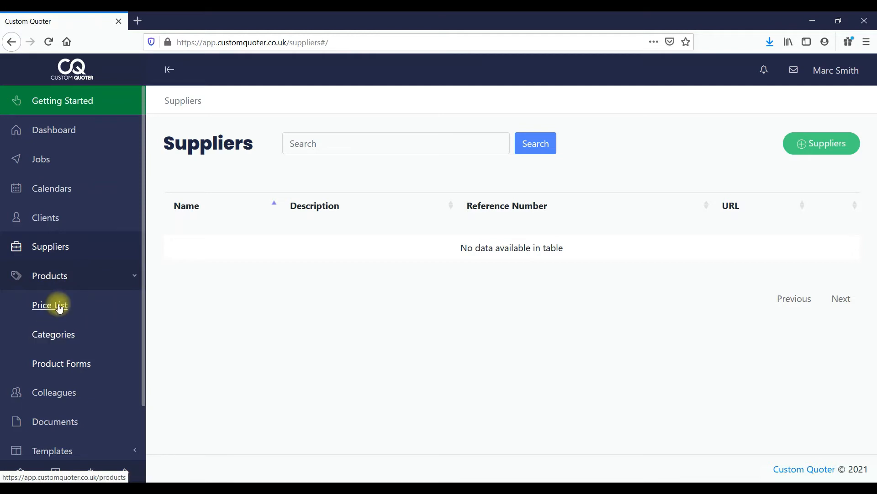
pyautogui.click(58, 394)
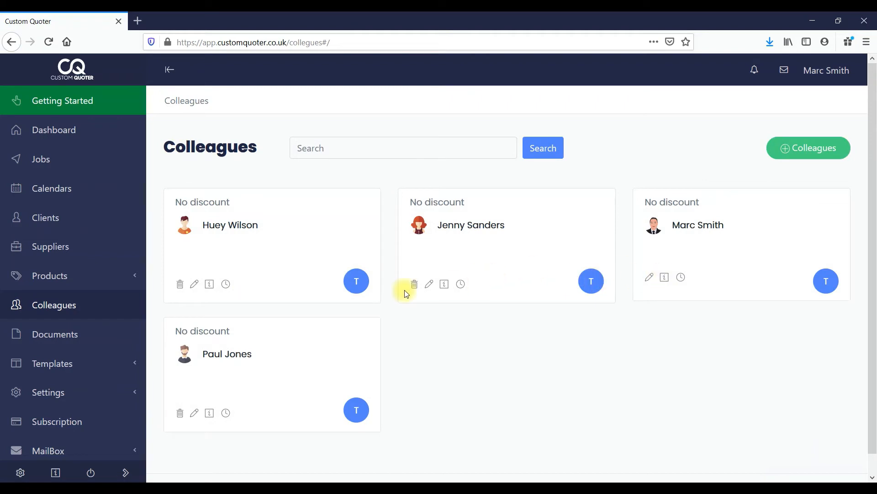
pyautogui.click(226, 284)
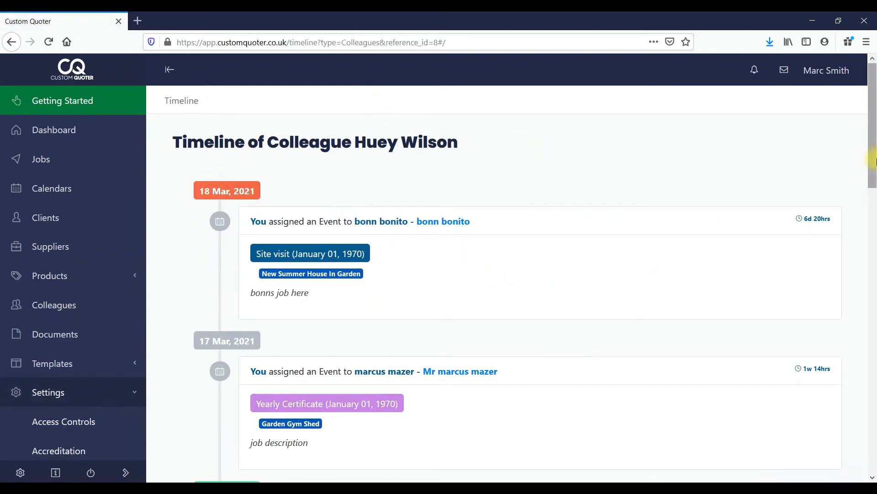
pyautogui.moveTo(873, 147); pyautogui.dragTo(873, 13)
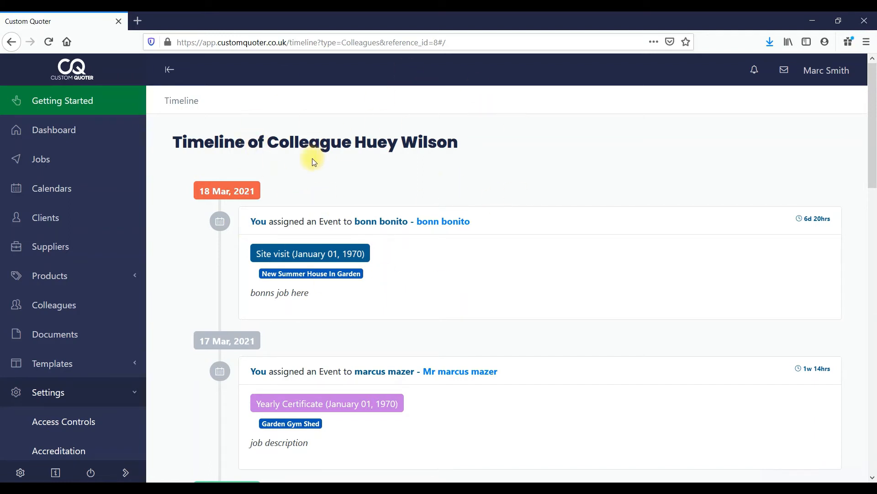
# Return to the colleague list, review the form for adding a colleague with its user level options, and close it unsaved.
pyautogui.click(59, 305)
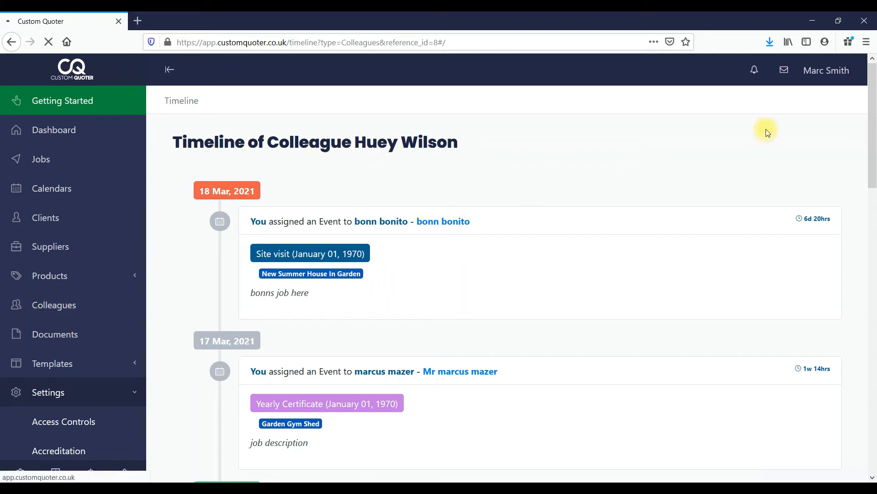
pyautogui.click(787, 145)
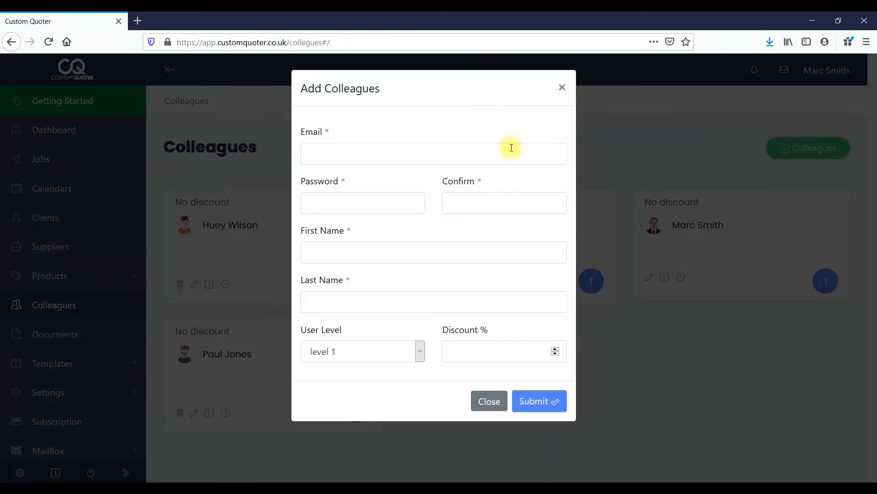
pyautogui.click(393, 153)
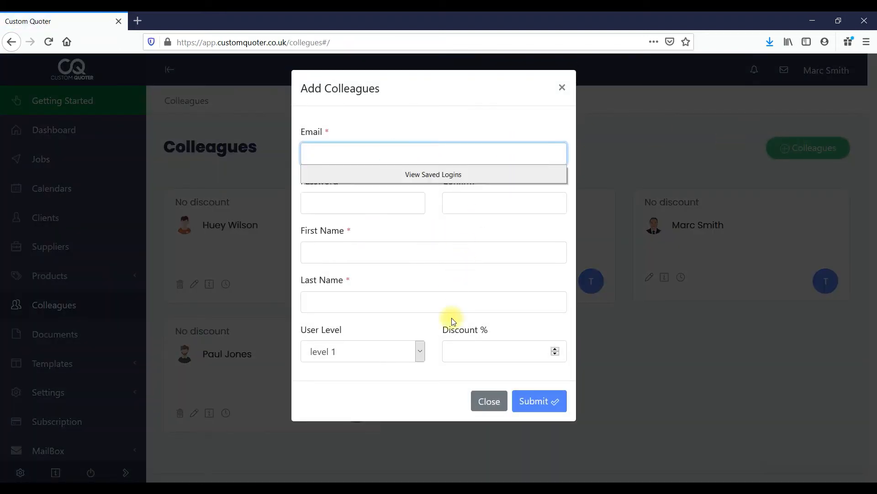
pyautogui.click(404, 361)
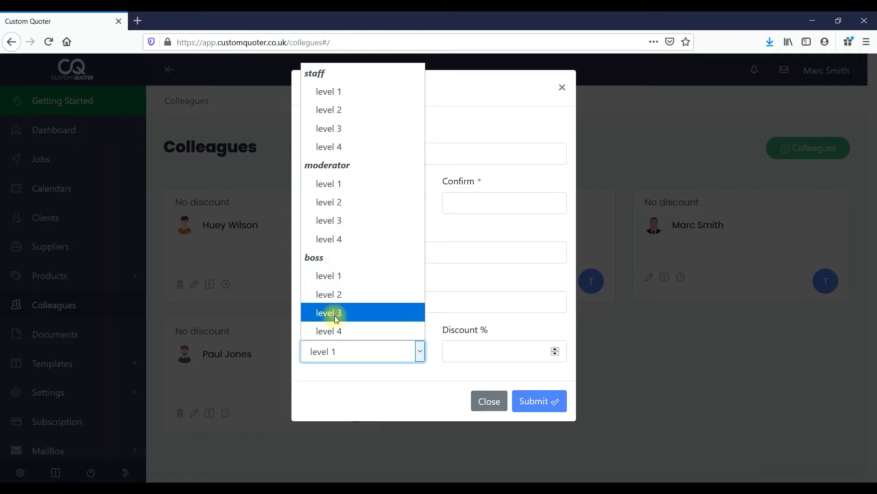
pyautogui.click(563, 88)
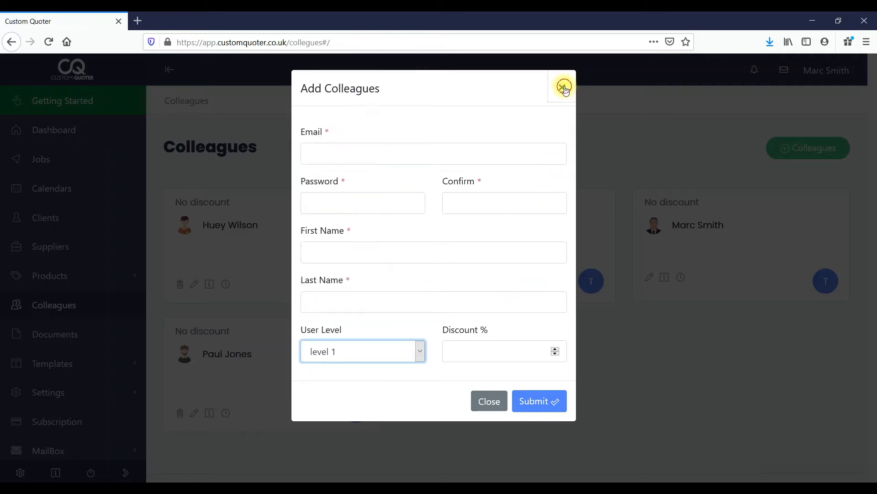
# Close the colleague form unsaved and open the Professional Services Contract Template from the documents section.
pyautogui.click(563, 86)
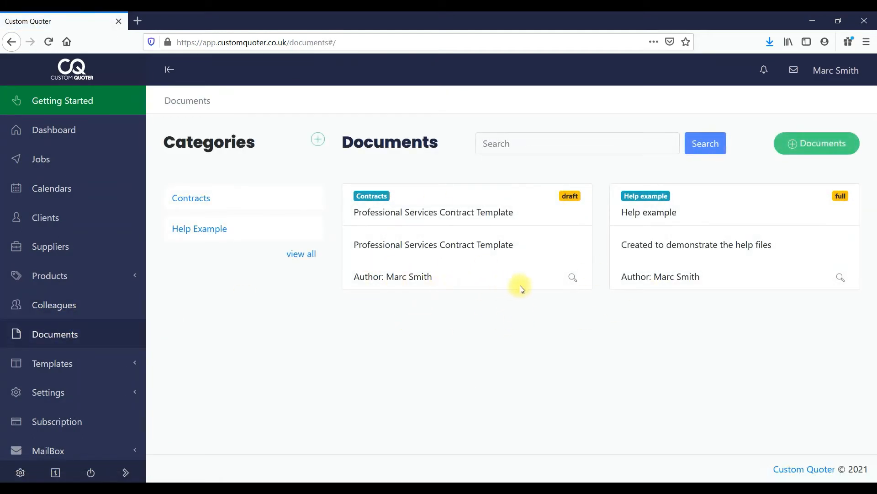
pyautogui.click(575, 279)
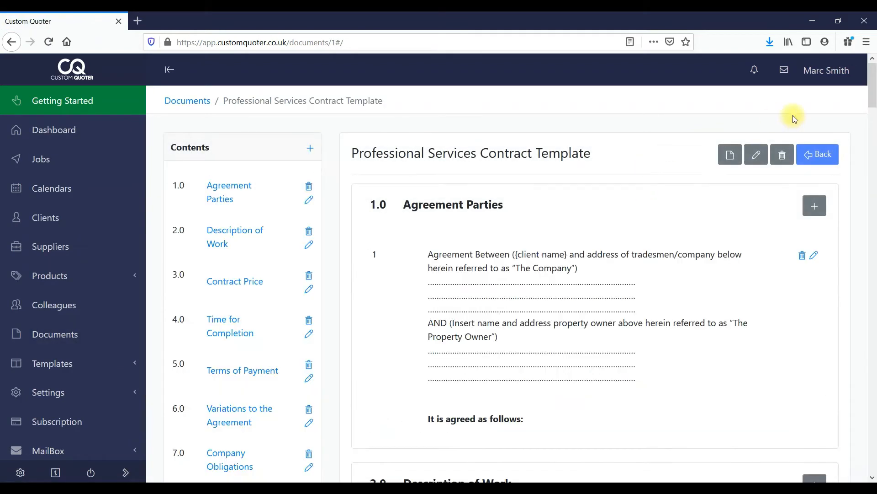
pyautogui.moveTo(873, 94)
pyautogui.mouseDown()
pyautogui.moveTo(873, 361)
pyautogui.moveTo(873, 85)
pyautogui.mouseUp()
pyautogui.moveTo(874, 101); pyautogui.dragTo(874, 107)
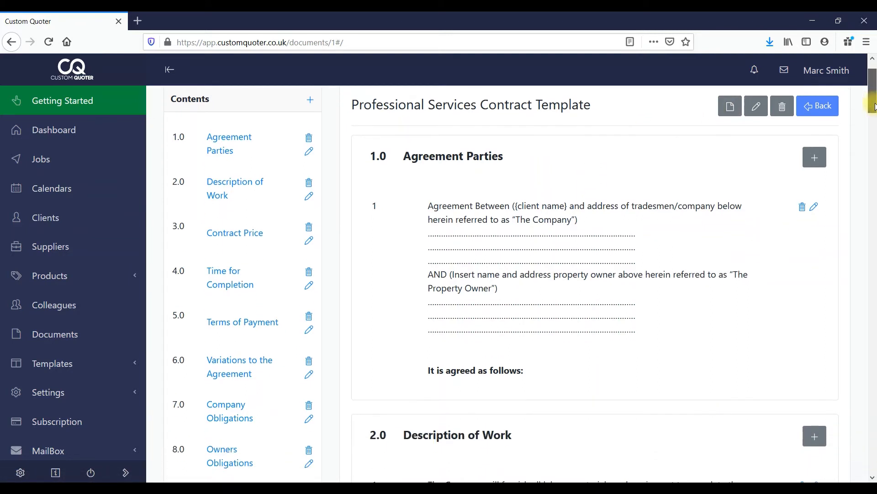
# Review the editor for the first Agreement Parties clause, close it unsaved, and highlight the clause's client name placeholder.
pyautogui.click(815, 206)
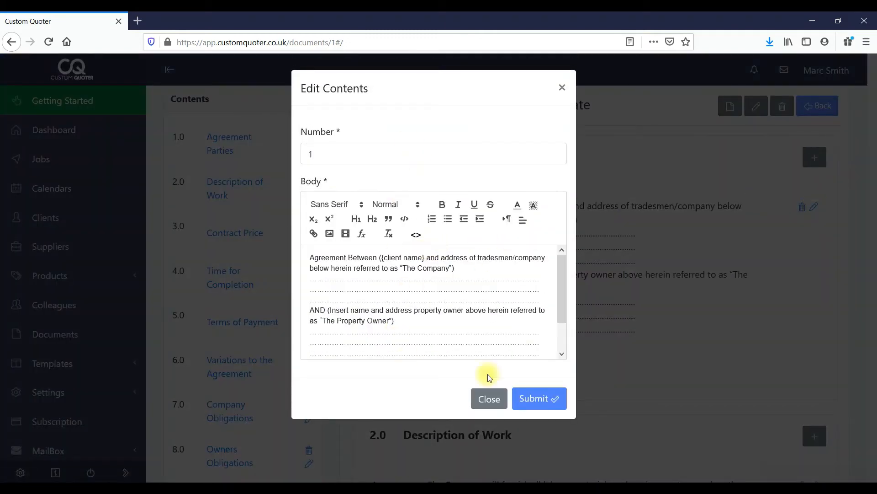
pyautogui.click(562, 86)
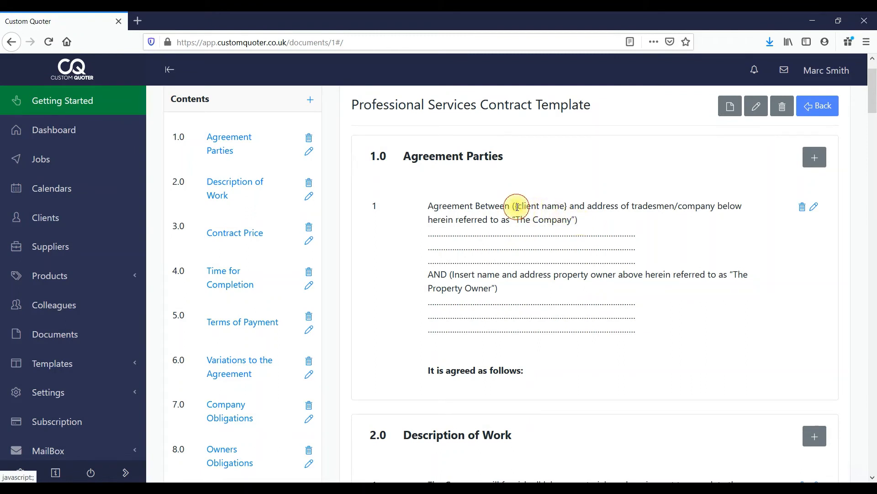
pyautogui.moveTo(517, 207); pyautogui.dragTo(557, 208)
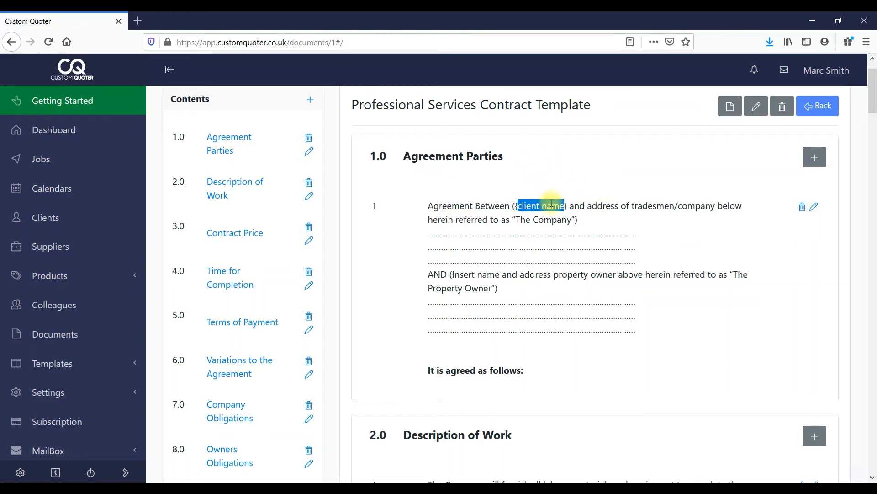
pyautogui.moveTo(520, 205); pyautogui.dragTo(564, 206)
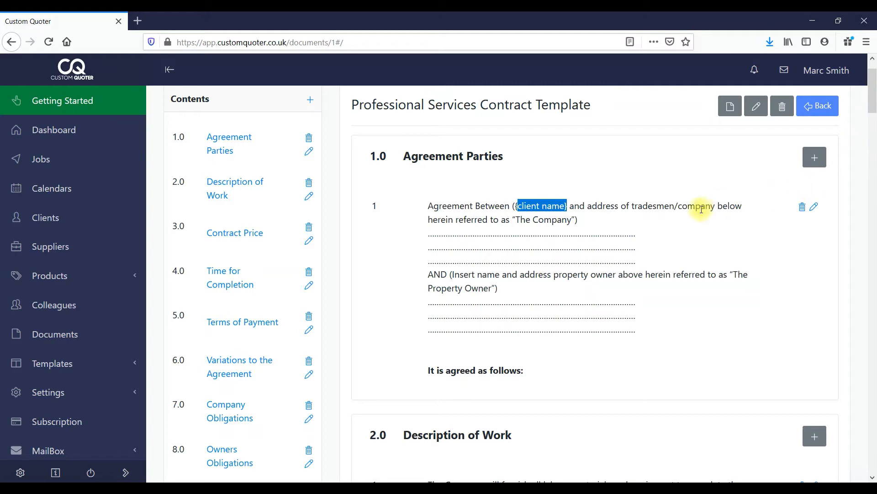
# Add the clause "add this section" to Agreement Parties, and delete it again.
pyautogui.click(815, 158)
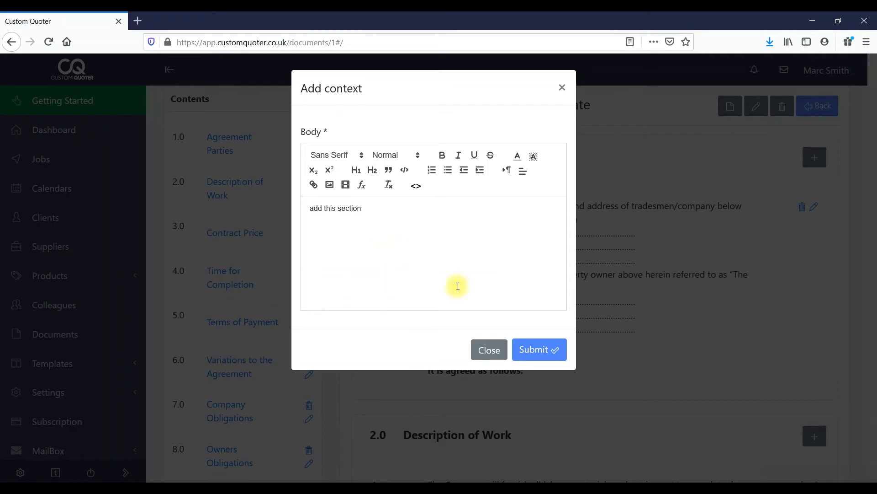
pyautogui.click(541, 350)
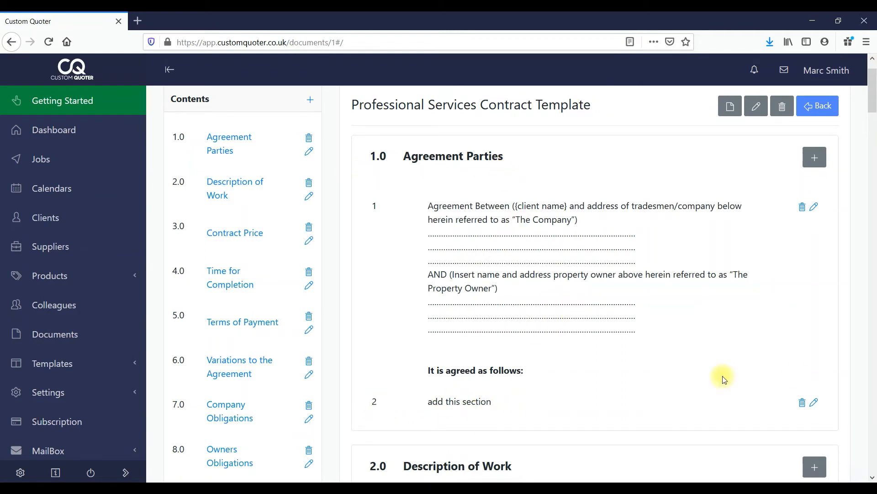
pyautogui.click(803, 402)
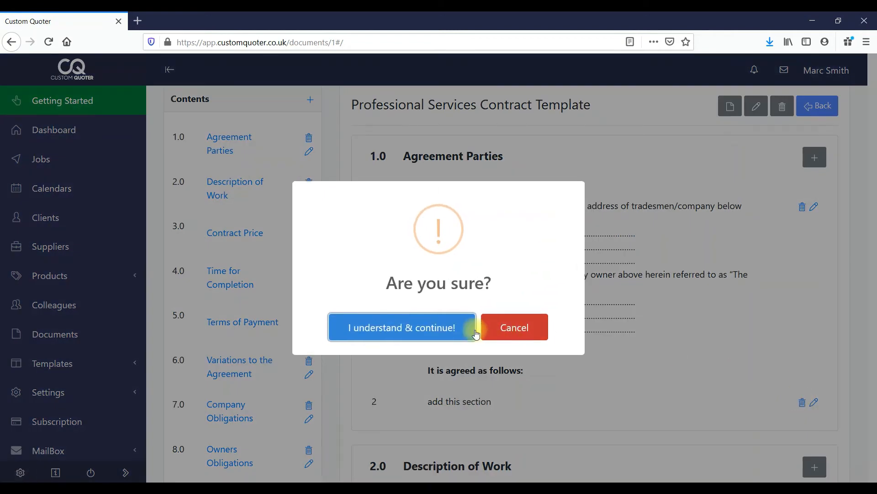
pyautogui.click(455, 328)
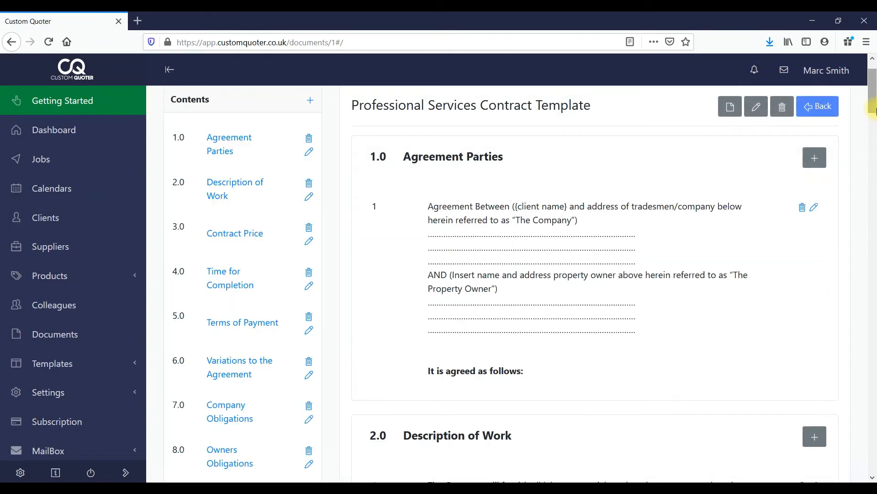
# Review the form for adding a contents section to the contract with its Type options, and close it without submitting.
pyautogui.moveTo(873, 85)
pyautogui.mouseDown()
pyautogui.moveTo(874, 131)
pyautogui.moveTo(876, 77)
pyautogui.moveTo(870, 454)
pyautogui.moveTo(873, 71)
pyautogui.mouseUp()
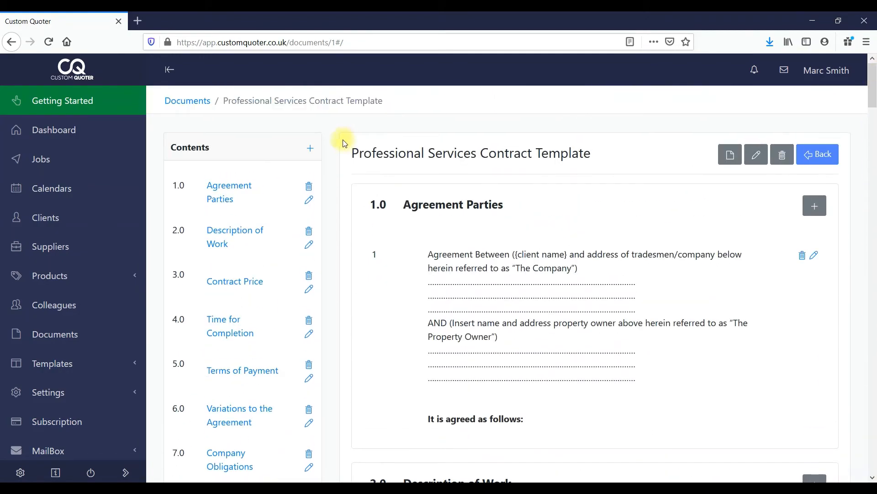
pyautogui.click(309, 150)
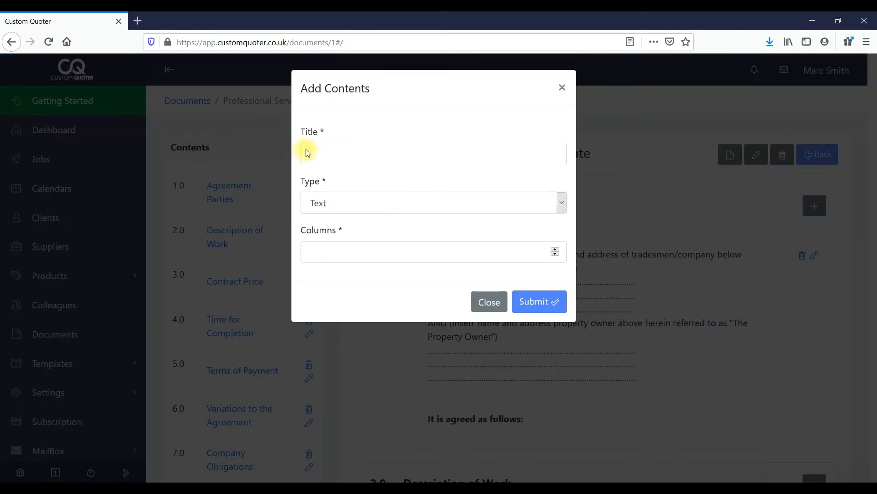
pyautogui.click(352, 198)
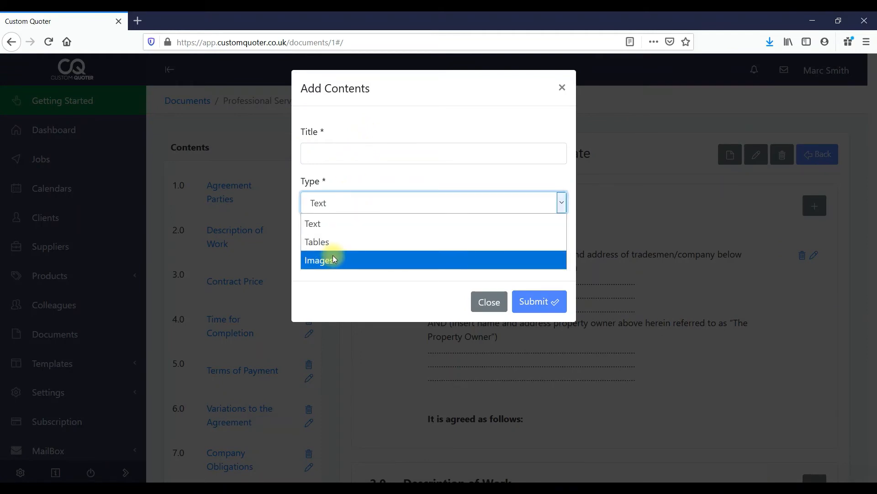
pyautogui.click(374, 204)
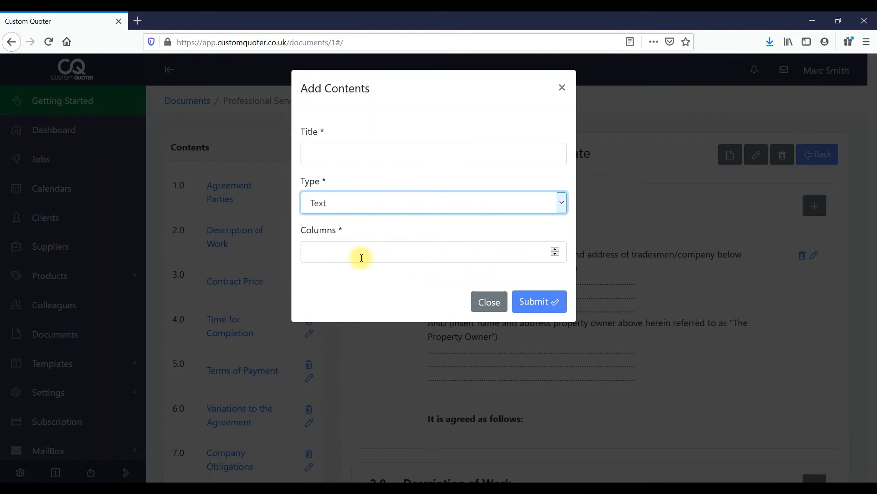
pyautogui.click(563, 88)
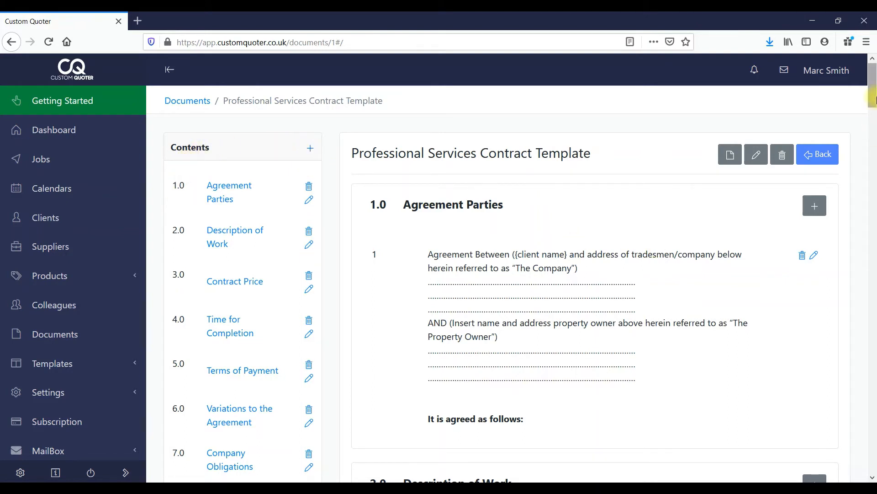
pyautogui.scroll(-3, 874, 83)
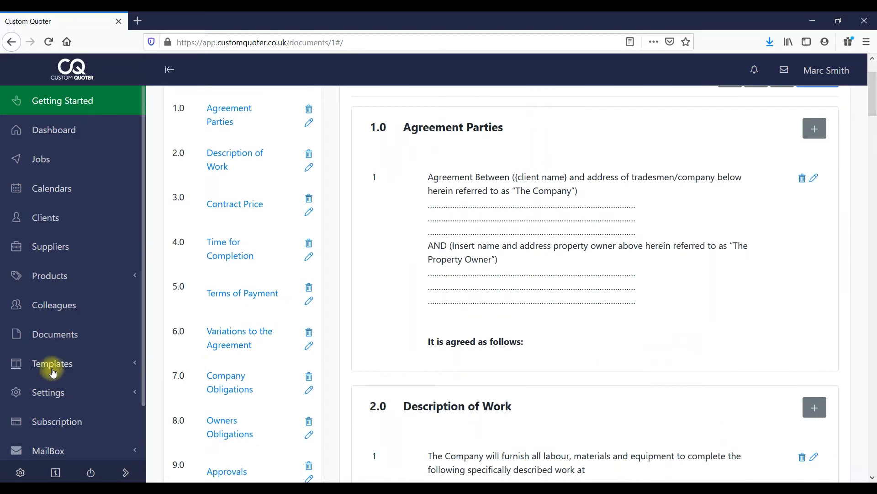
# View the email templates and highlight the contact_name, quote_type and payment_button variables in the message body.
pyautogui.click(53, 365)
pyautogui.click(53, 392)
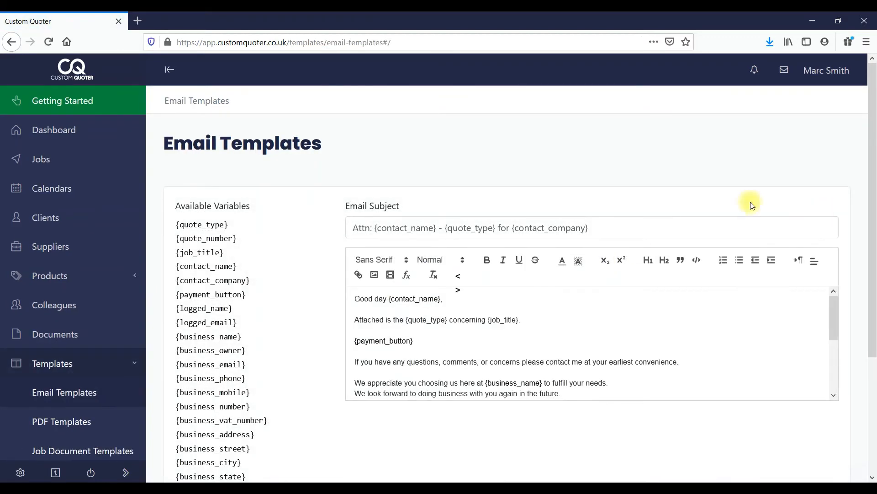
pyautogui.moveTo(388, 297); pyautogui.dragTo(443, 297)
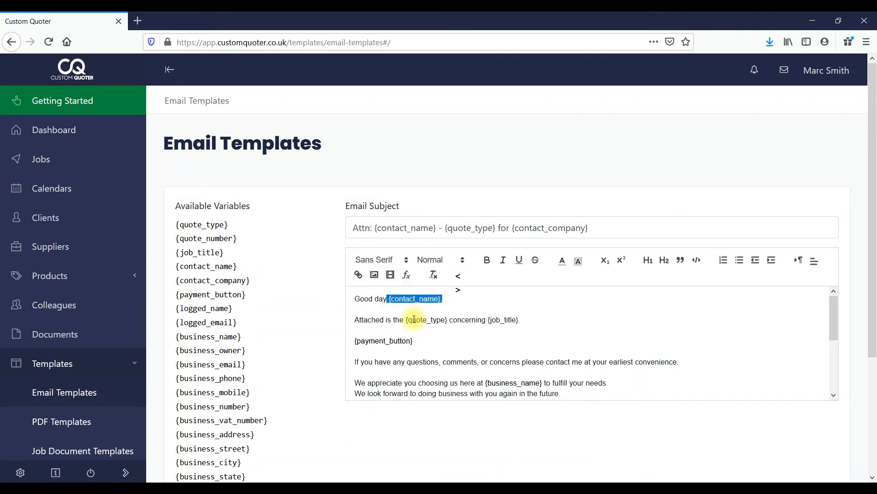
pyautogui.moveTo(406, 319); pyautogui.dragTo(431, 319)
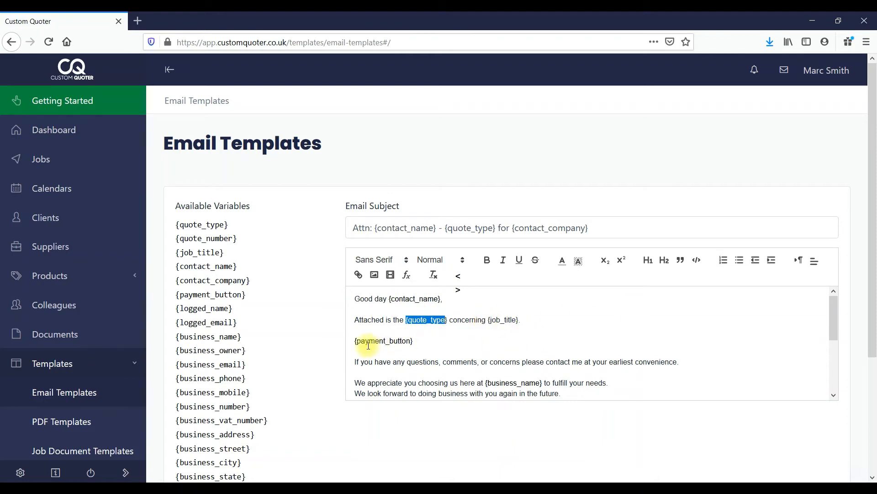
pyautogui.moveTo(354, 340); pyautogui.dragTo(435, 339)
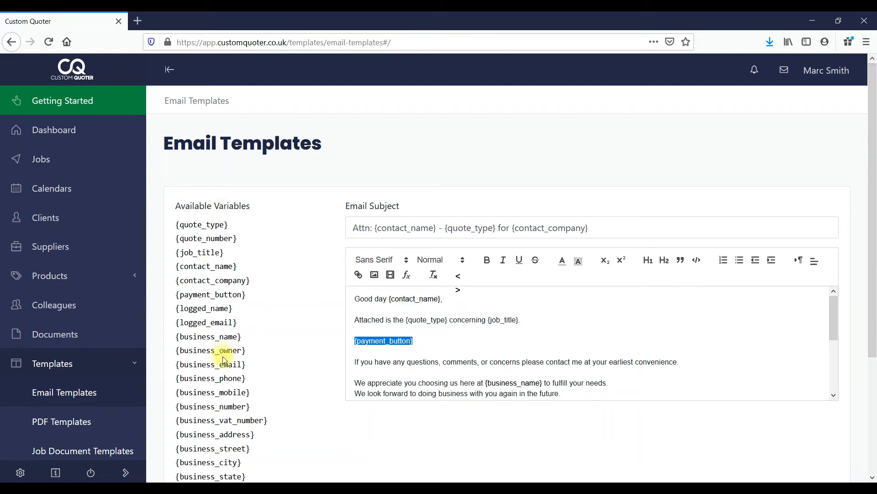
pyautogui.moveTo(833, 304)
pyautogui.mouseDown()
pyautogui.moveTo(831, 338)
pyautogui.moveTo(833, 315)
pyautogui.mouseUp()
pyautogui.moveTo(840, 283); pyautogui.dragTo(839, 280)
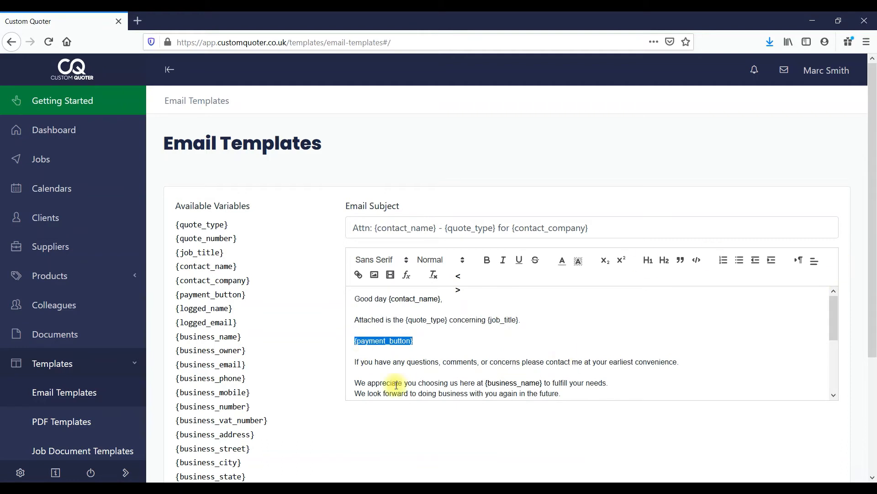
# Set the PDF template format to Template 2 and view its invoice preview.
pyautogui.click(61, 426)
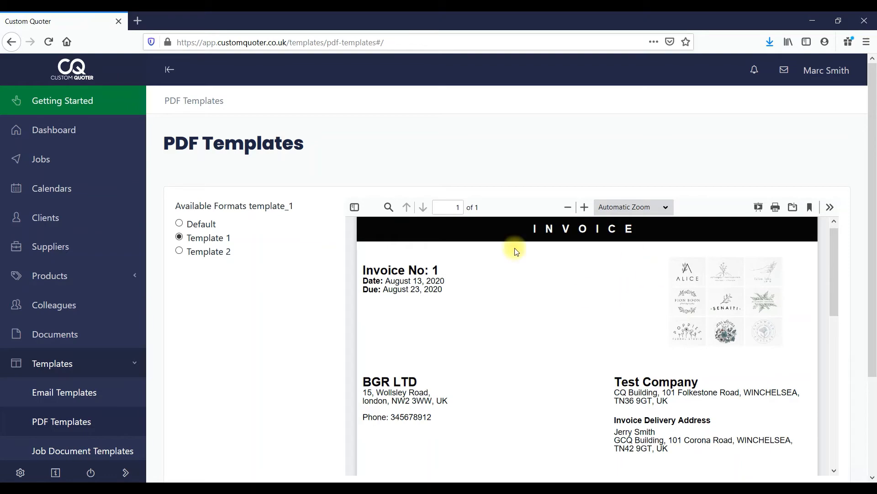
pyautogui.click(178, 252)
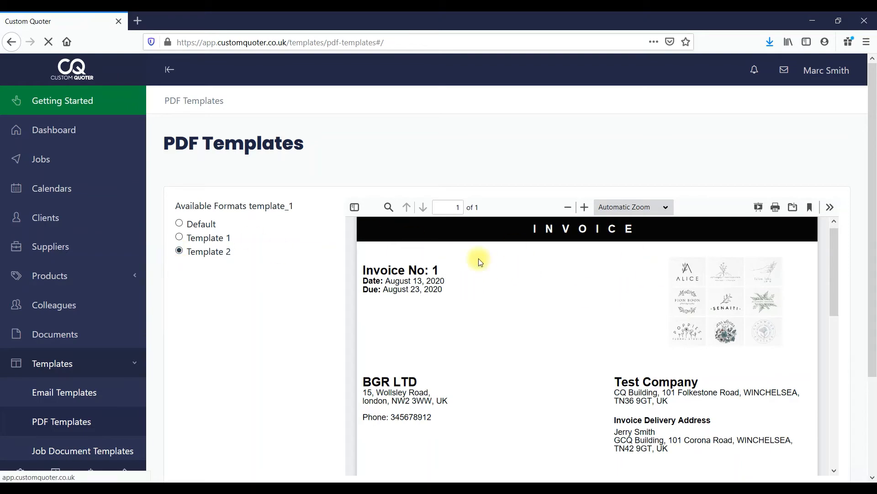
pyautogui.moveTo(872, 131)
pyautogui.mouseDown()
pyautogui.moveTo(872, 251)
pyautogui.moveTo(872, 130)
pyautogui.mouseUp()
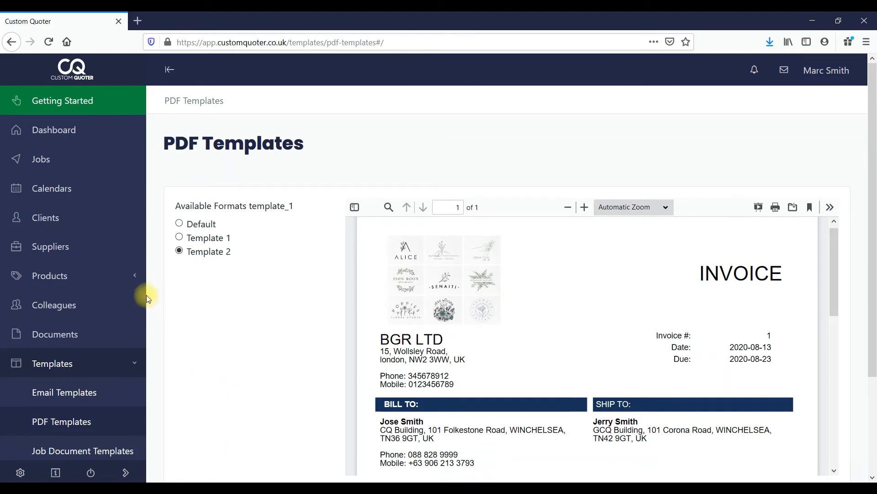
# Open the "Summer house location checks" site survey from the job document templates.
pyautogui.moveTo(140, 288); pyautogui.dragTo(141, 358)
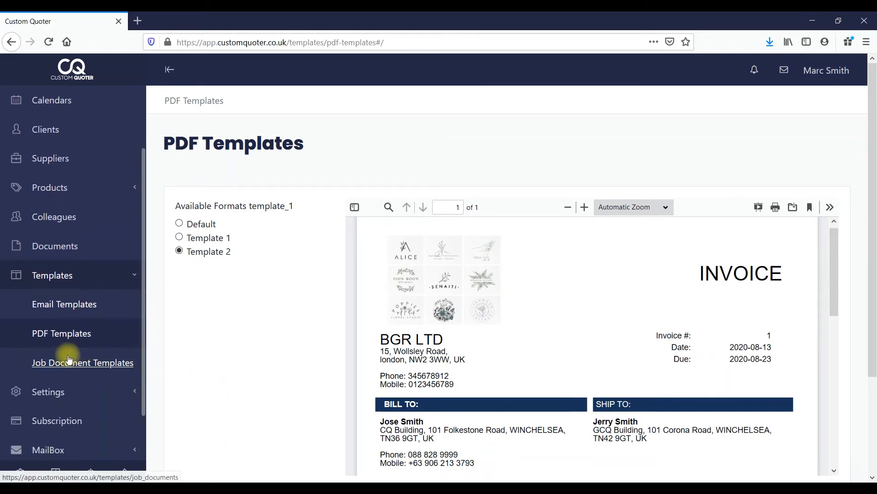
pyautogui.click(69, 359)
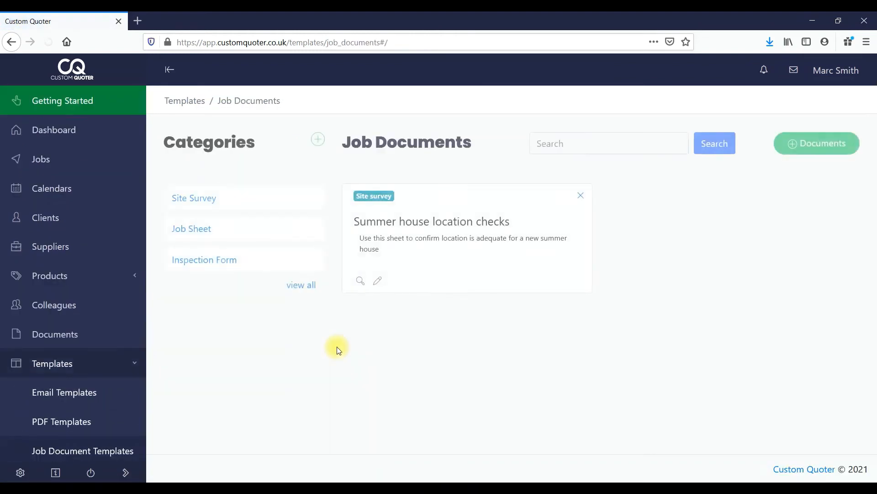
pyautogui.click(361, 281)
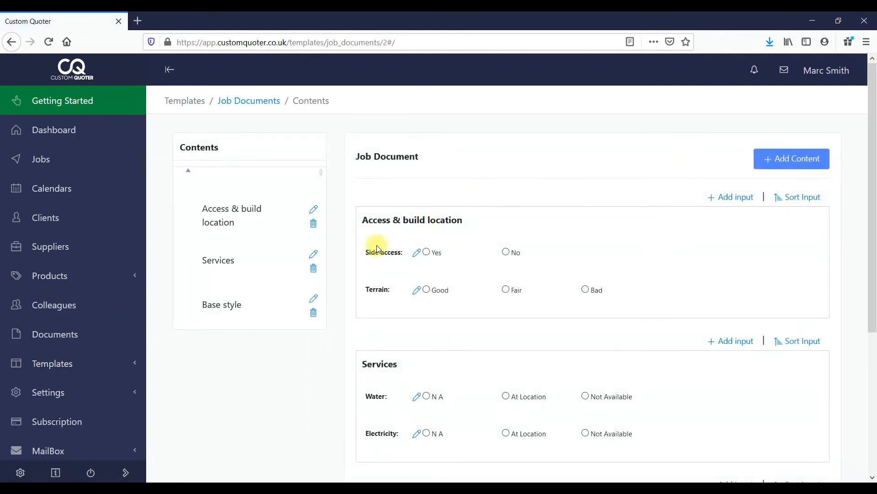
pyautogui.moveTo(873, 136); pyautogui.dragTo(873, 155)
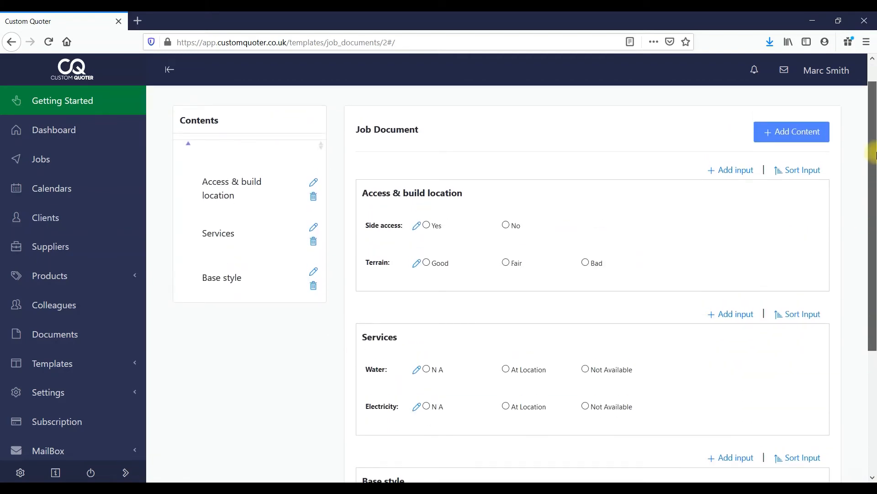
# Mark Side access as Yes under Access & build location, and look through the Services and Base style sections.
pyautogui.click(426, 226)
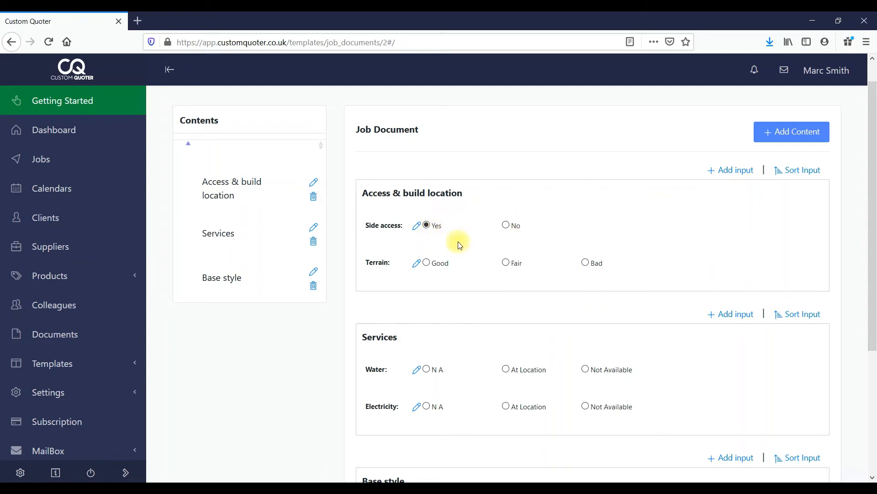
pyautogui.moveTo(873, 265)
pyautogui.mouseDown()
pyautogui.moveTo(874, 363)
pyautogui.moveTo(867, 256)
pyautogui.mouseUp()
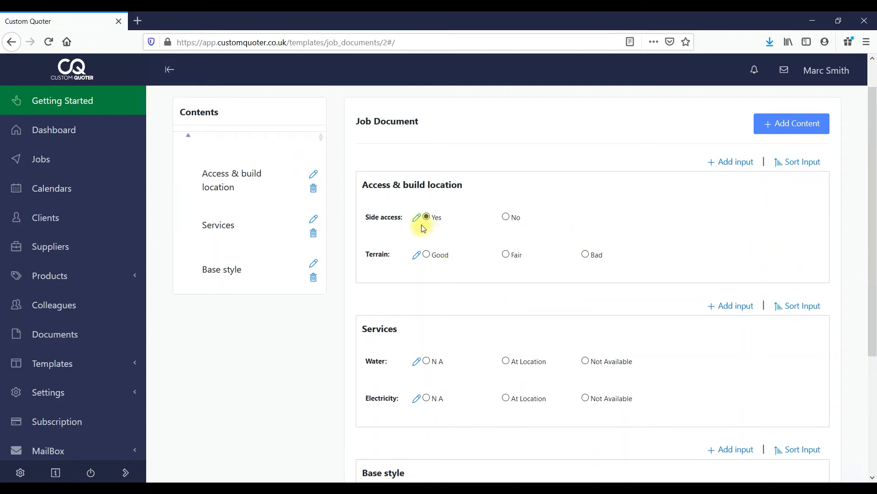
pyautogui.moveTo(873, 235); pyautogui.dragTo(873, 317)
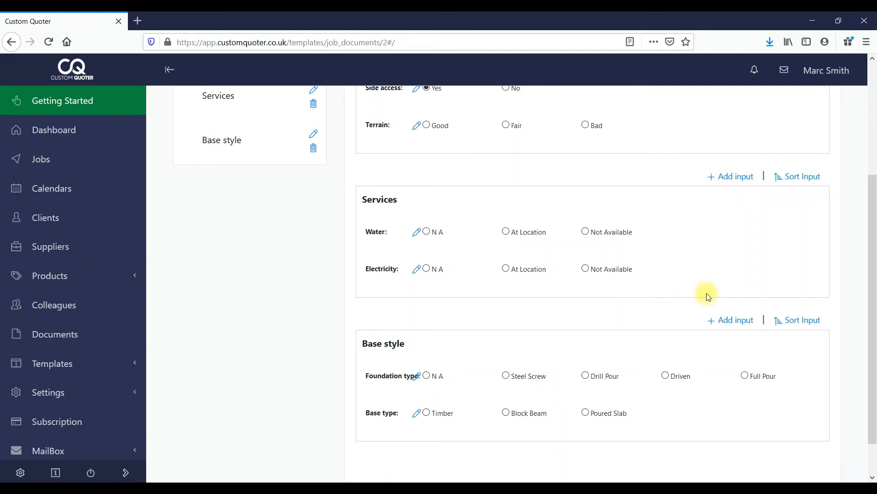
pyautogui.moveTo(874, 210); pyautogui.dragTo(770, 343)
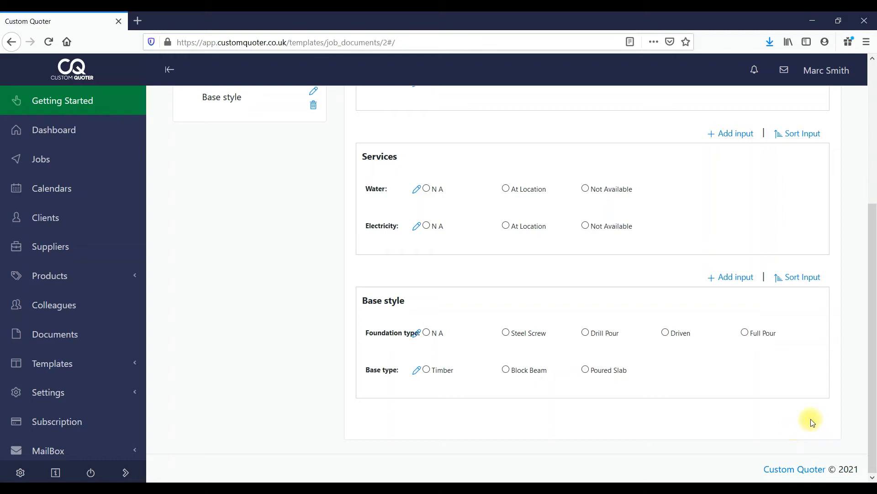
# View the blank form for adding content to the job document, and close it without adding anything.
pyautogui.moveTo(873, 361); pyautogui.dragTo(873, 221)
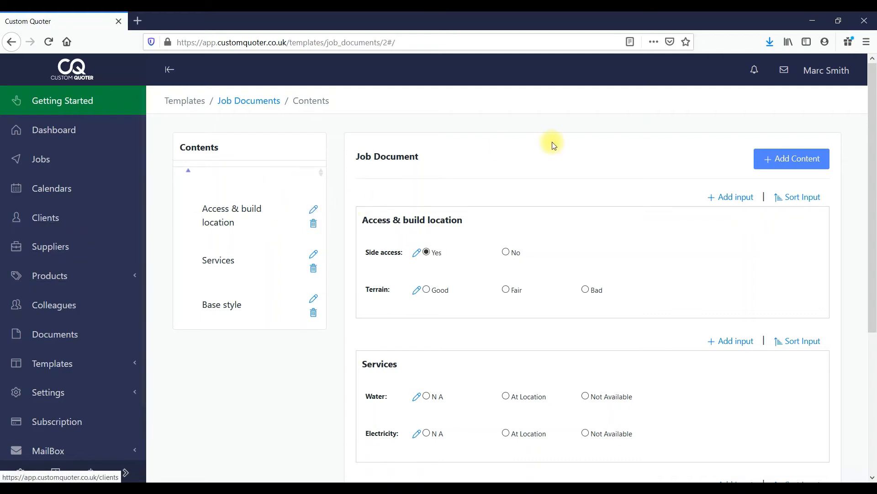
pyautogui.click(754, 160)
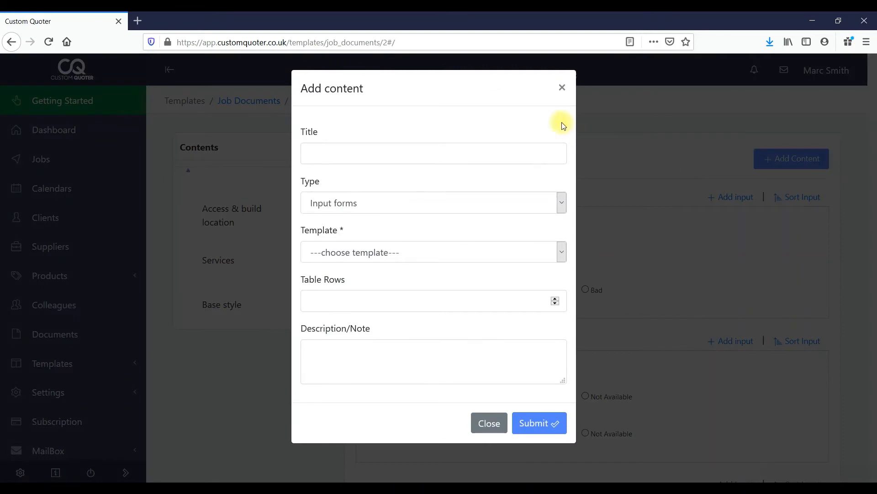
pyautogui.click(563, 87)
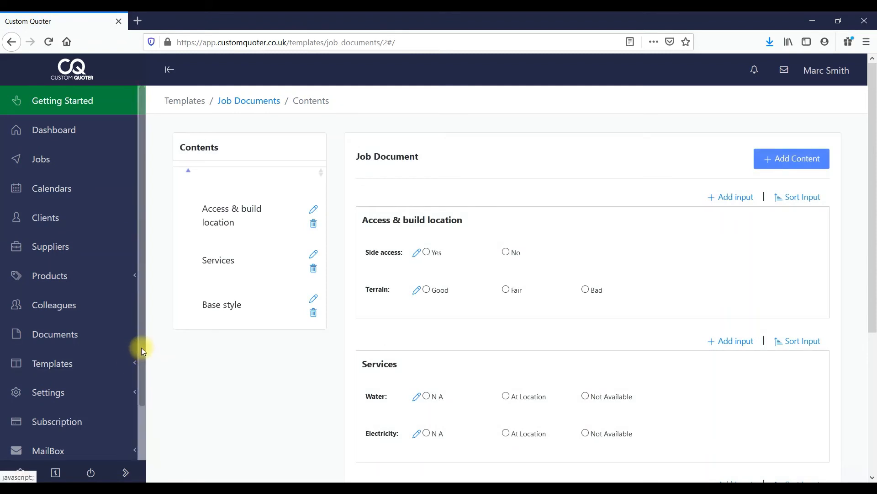
# In the Access Controls settings, turn off the Jobs Delete permission for Staff level 1, and review the Staff, Moderator and Boss role columns.
pyautogui.scroll(-3, 139, 366)
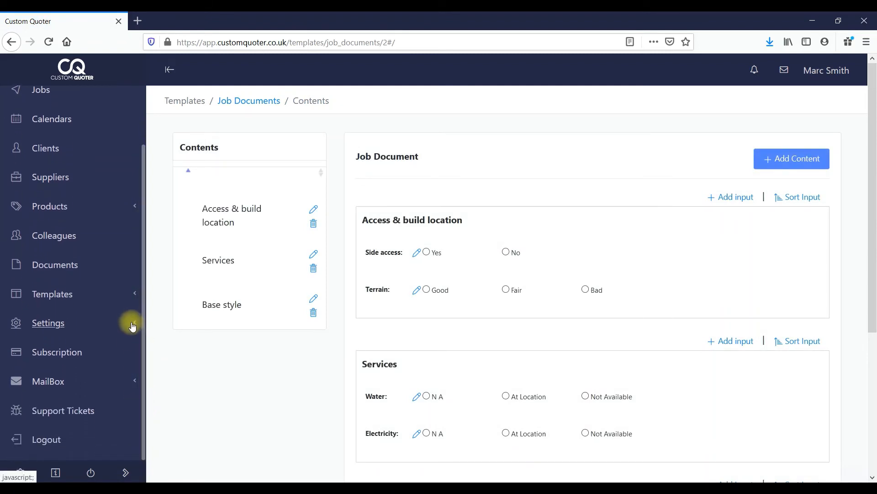
pyautogui.click(132, 326)
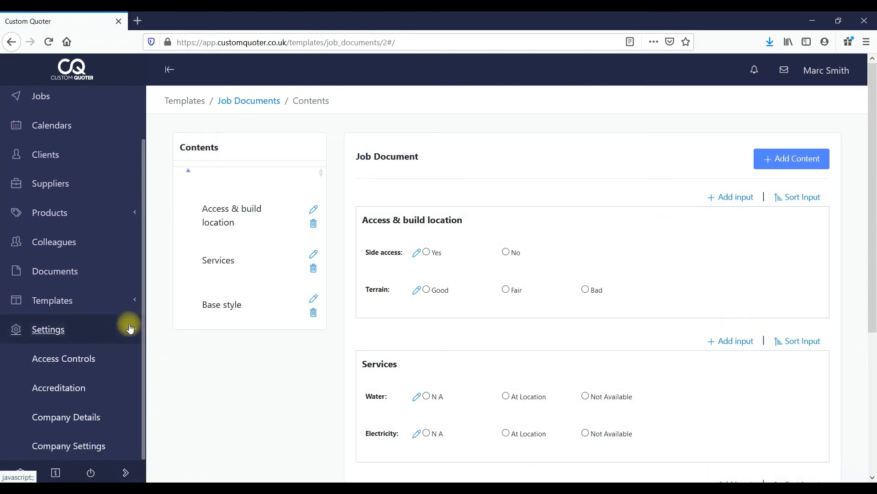
pyautogui.click(70, 360)
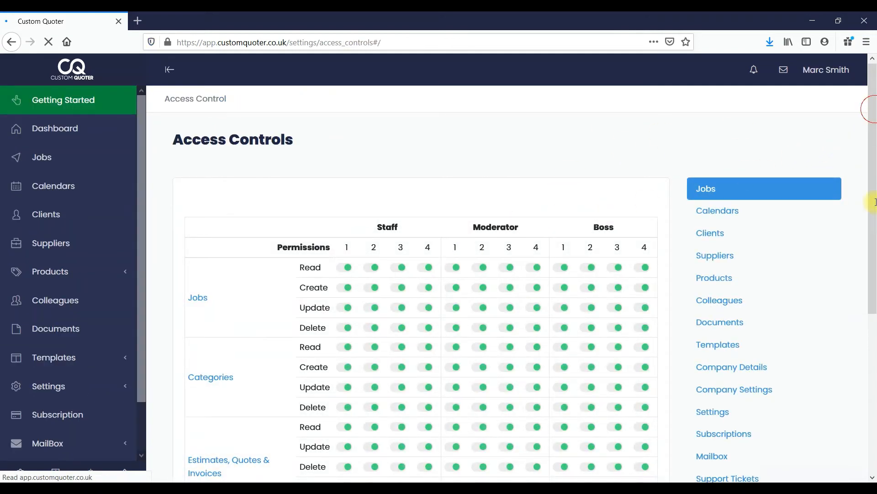
pyautogui.moveTo(874, 107); pyautogui.dragTo(873, 165)
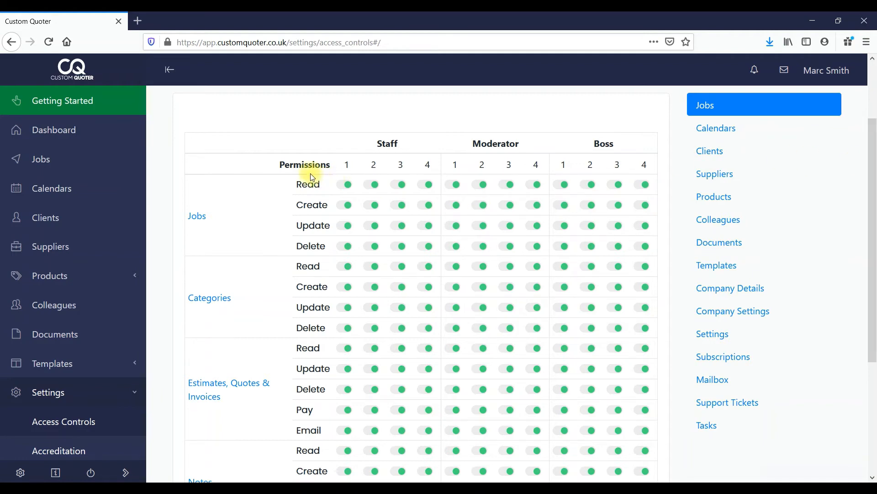
pyautogui.moveTo(297, 184); pyautogui.dragTo(312, 205)
pyautogui.click(304, 223)
pyautogui.moveTo(303, 245); pyautogui.dragTo(322, 246)
pyautogui.click(346, 247)
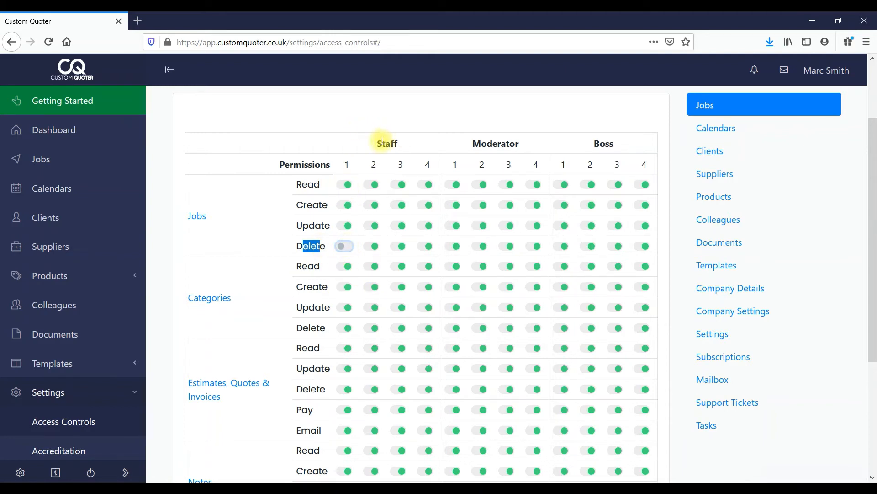
pyautogui.moveTo(383, 143); pyautogui.dragTo(611, 141)
pyautogui.click(648, 119)
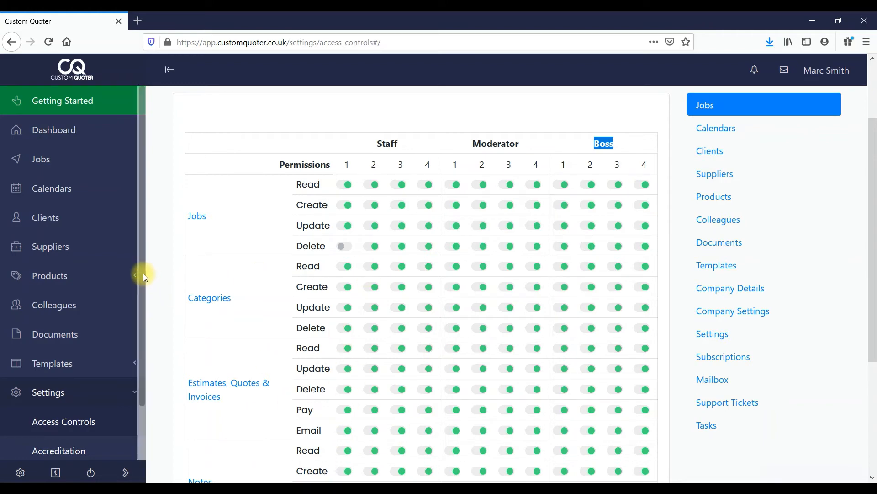
# View the Accreditation images, and look through the Company Details form down to its last fields.
pyautogui.moveTo(142, 270); pyautogui.dragTo(137, 398)
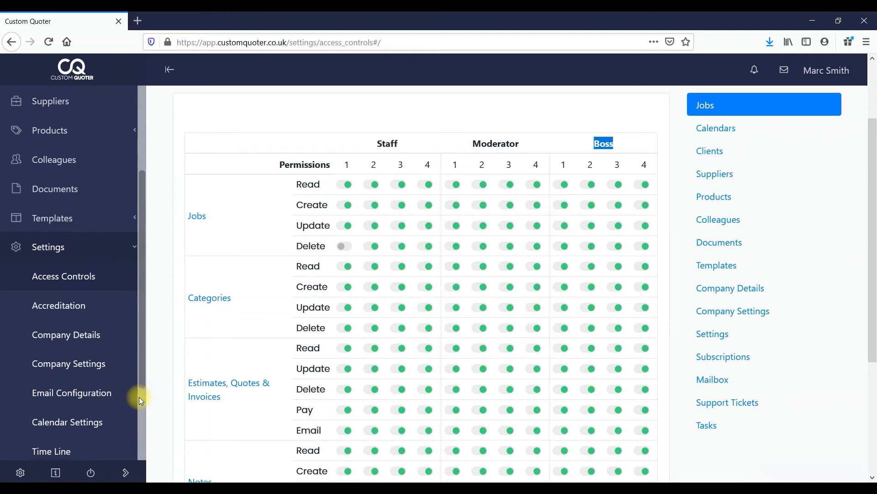
pyautogui.click(52, 307)
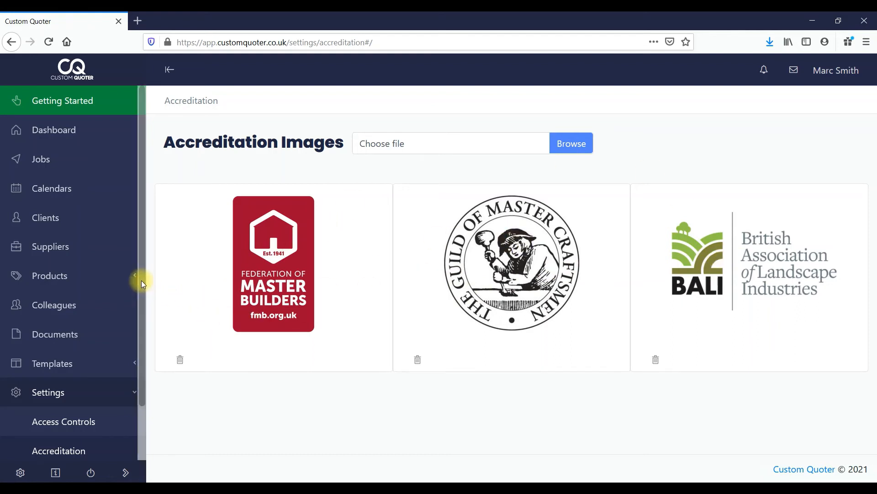
pyautogui.scroll(-3, 141, 281)
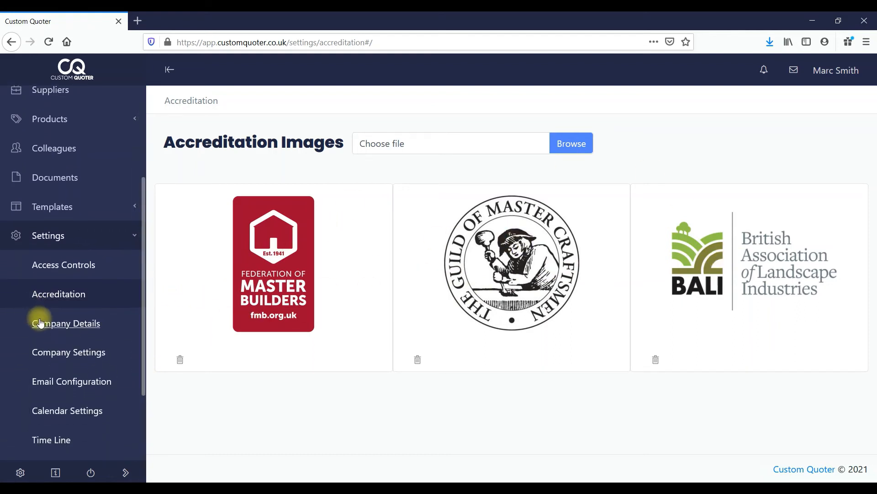
pyautogui.click(37, 323)
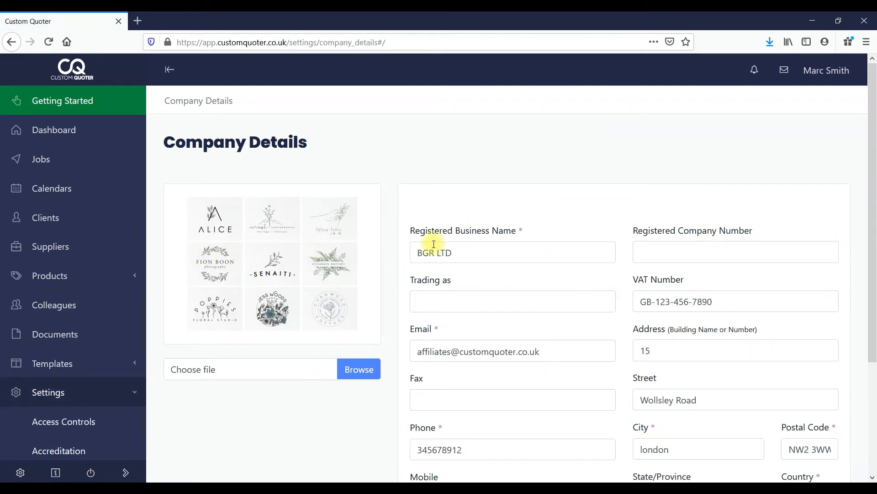
pyautogui.moveTo(424, 256); pyautogui.dragTo(498, 247)
pyautogui.click(519, 300)
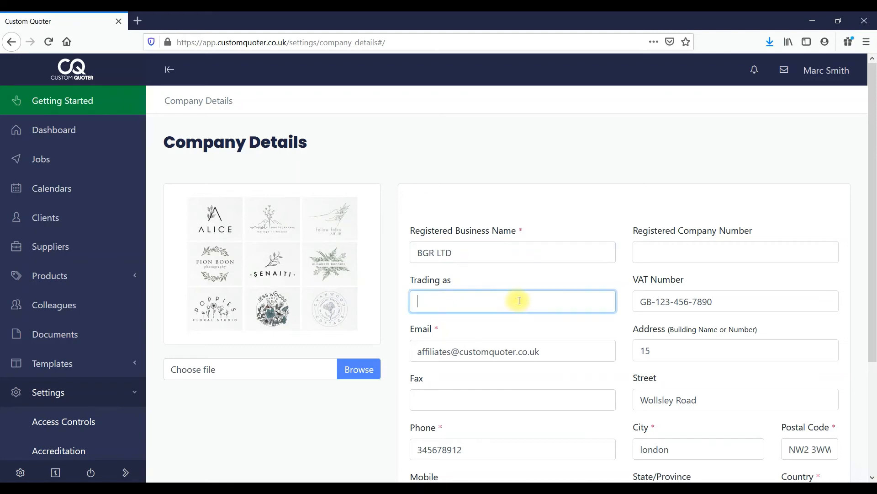
pyautogui.moveTo(873, 163); pyautogui.dragTo(873, 273)
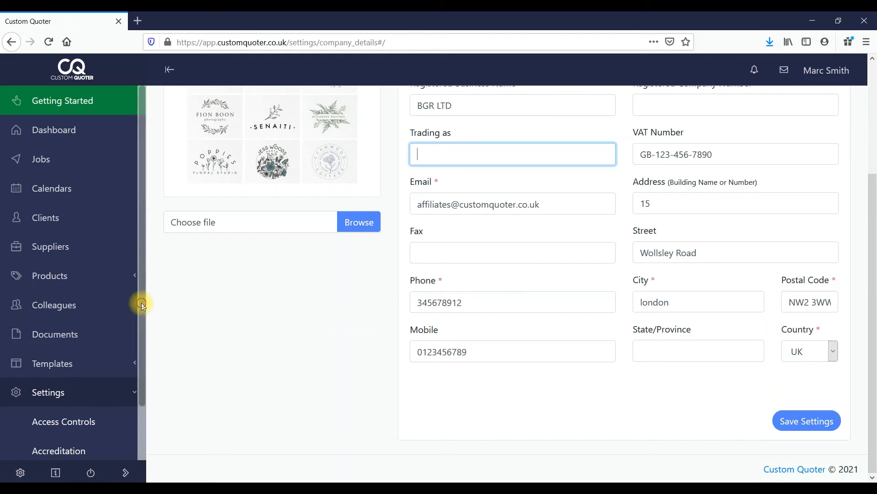
# In Company Settings, examine the last quote number, last invoice number, days until chase quote and default VAT rate options.
pyautogui.scroll(-5, 141, 302)
pyautogui.click(91, 274)
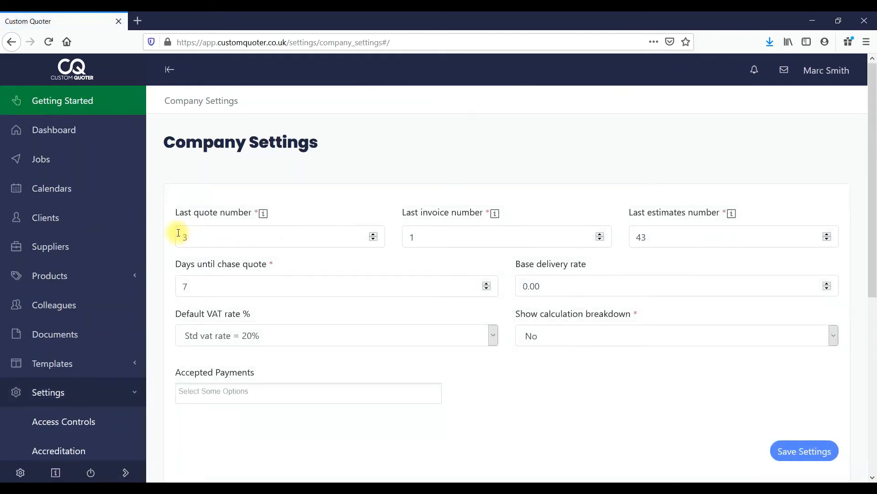
pyautogui.moveTo(178, 233); pyautogui.dragTo(227, 233)
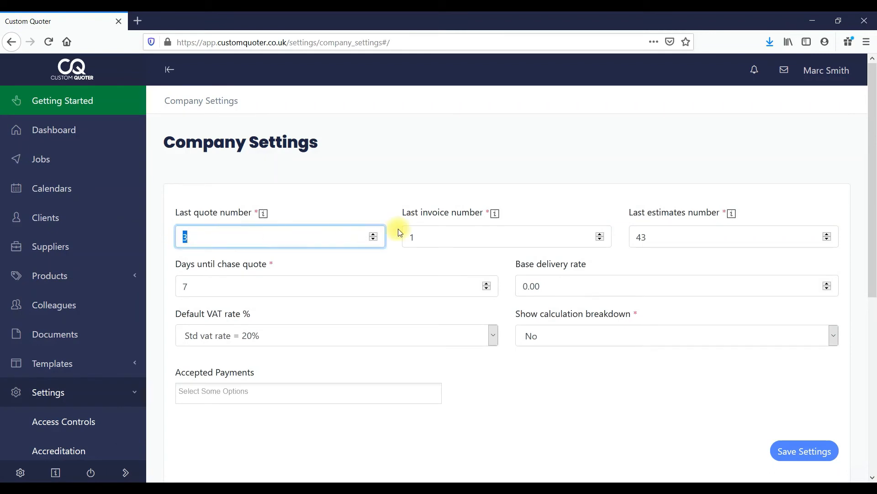
pyautogui.moveTo(409, 233); pyautogui.dragTo(502, 231)
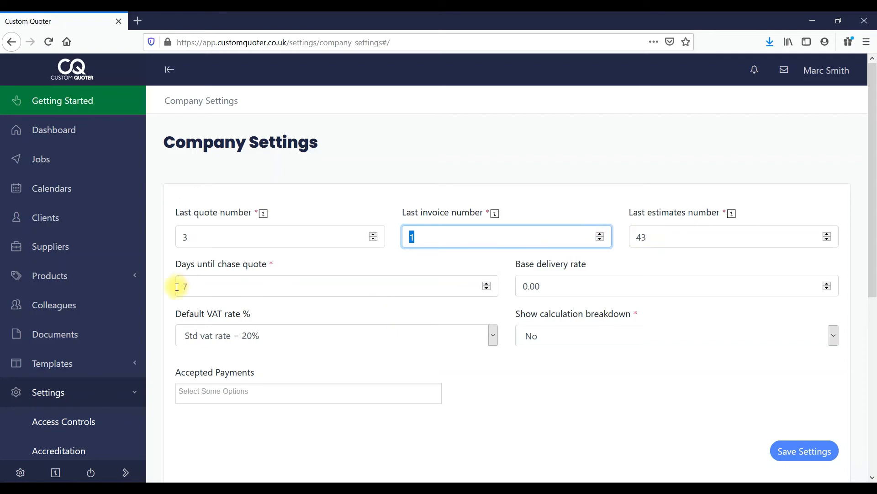
pyautogui.moveTo(180, 284); pyautogui.dragTo(274, 281)
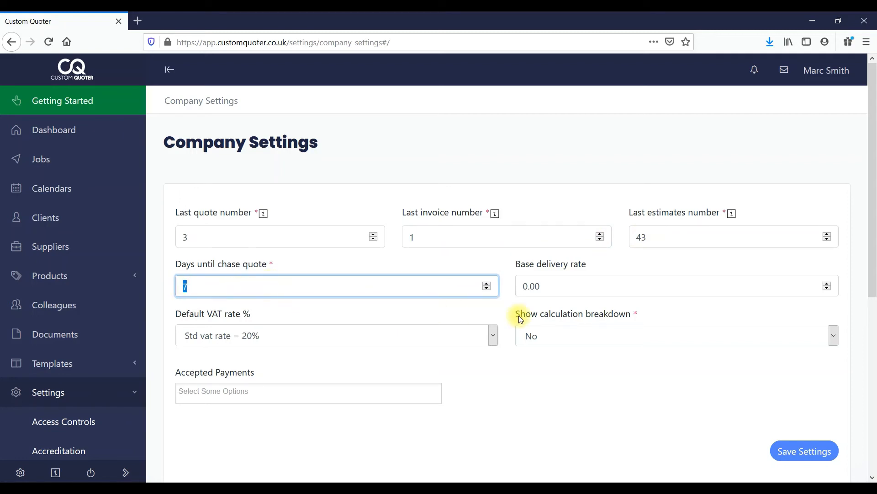
pyautogui.click(369, 341)
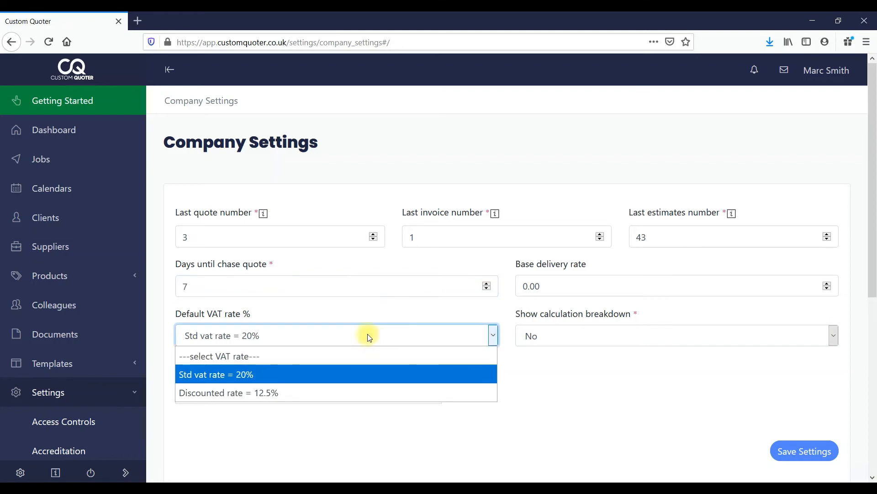
pyautogui.click(365, 336)
# Look through the available Accepted Payments options and recheck the default VAT rate list without changing either.
pyautogui.moveTo(876, 204); pyautogui.dragTo(874, 290)
pyautogui.click(383, 252)
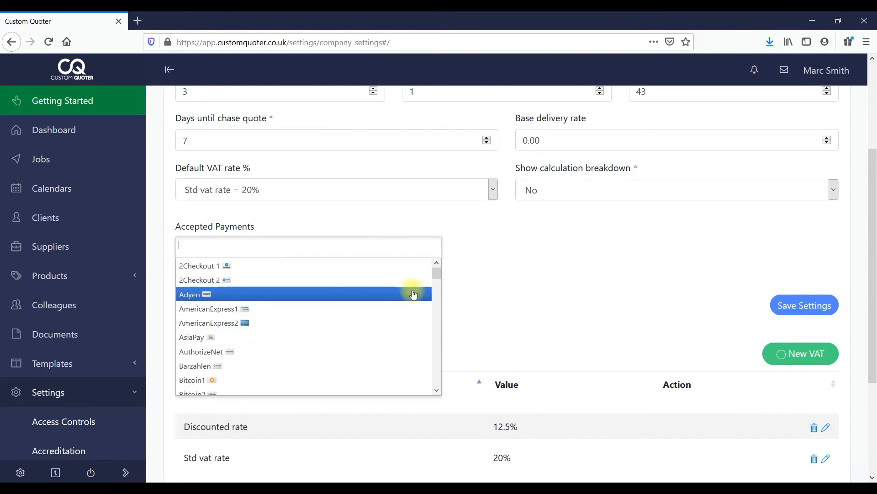
pyautogui.moveTo(438, 276); pyautogui.dragTo(431, 319)
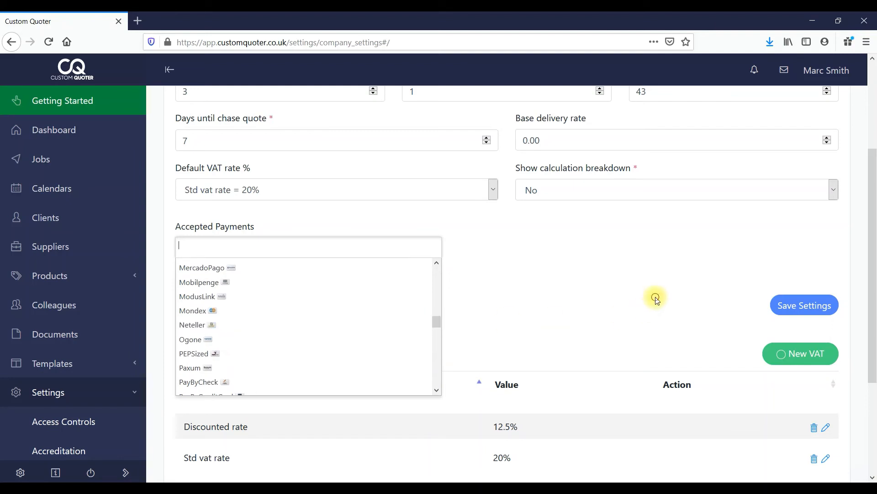
pyautogui.click(655, 298)
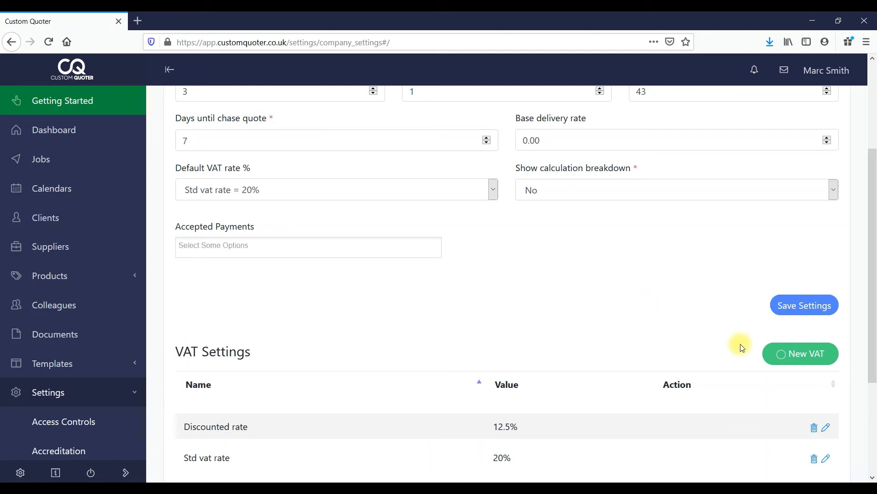
pyautogui.click(415, 190)
pyautogui.click(415, 190)
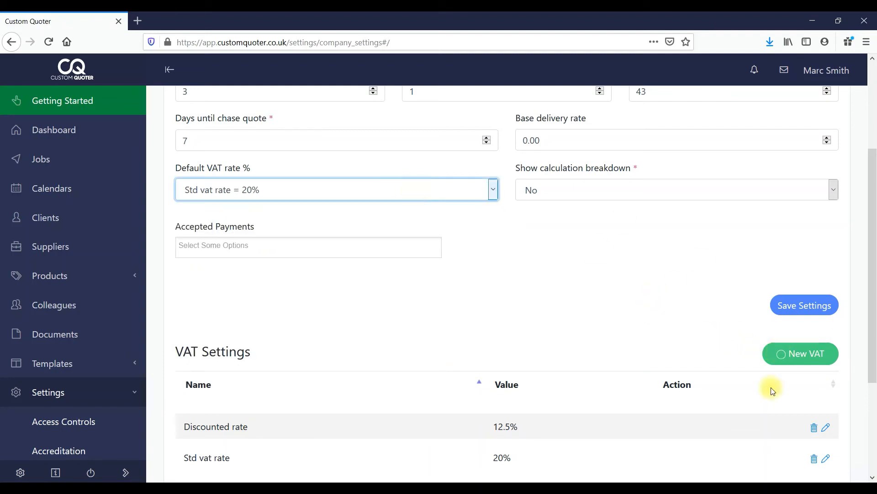
# View the blank form for a new VAT rate, close it, and look at the Payment Settings section.
pyautogui.click(782, 354)
pyautogui.click(398, 153)
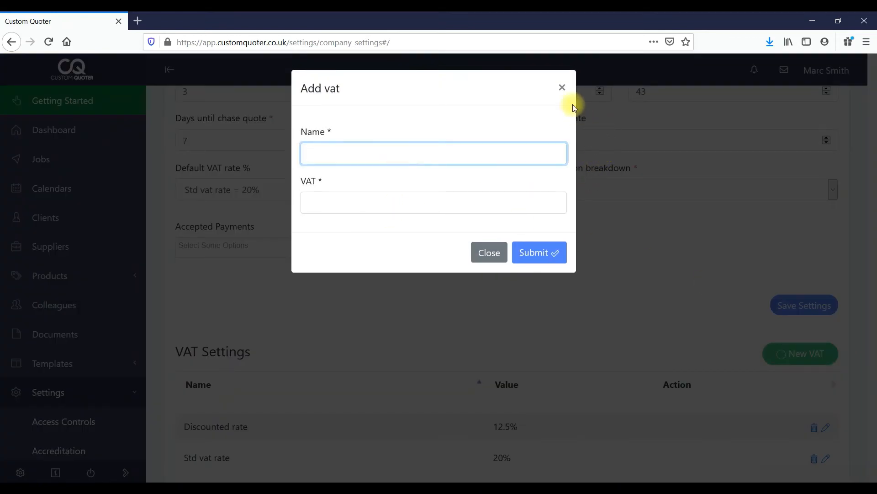
pyautogui.click(563, 87)
pyautogui.scroll(-3, 869, 288)
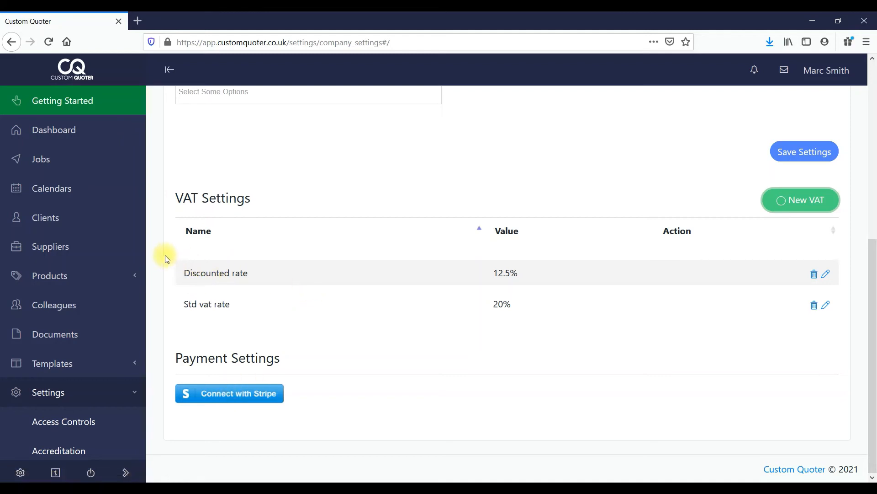
# Add a Business Type Email in Email Configuration, entering the contact's email address, first name and last name.
pyautogui.scroll(-5, 141, 297)
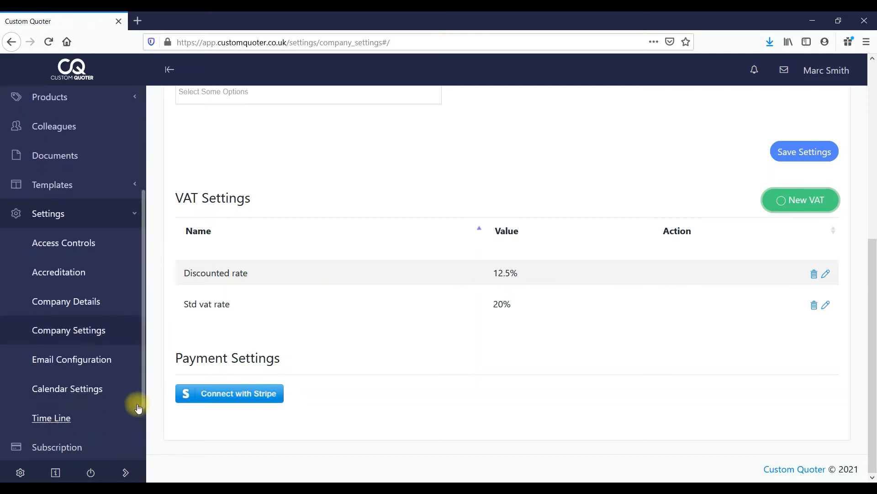
pyautogui.click(64, 359)
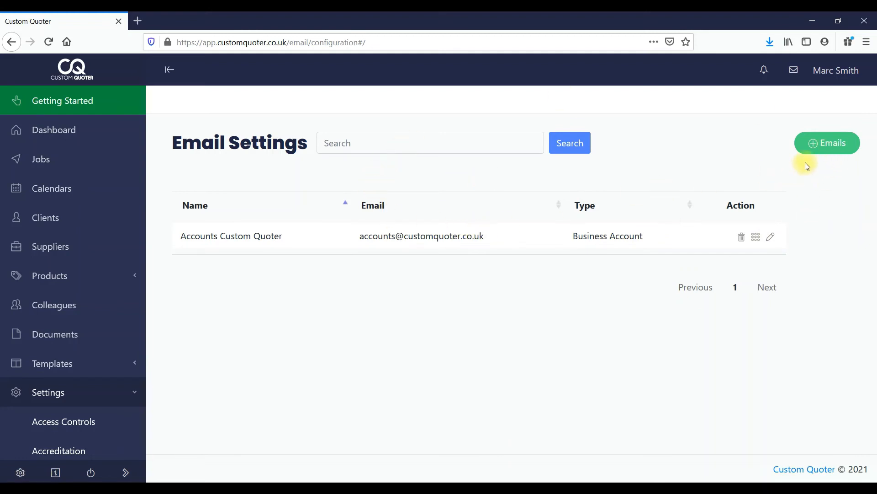
pyautogui.click(815, 147)
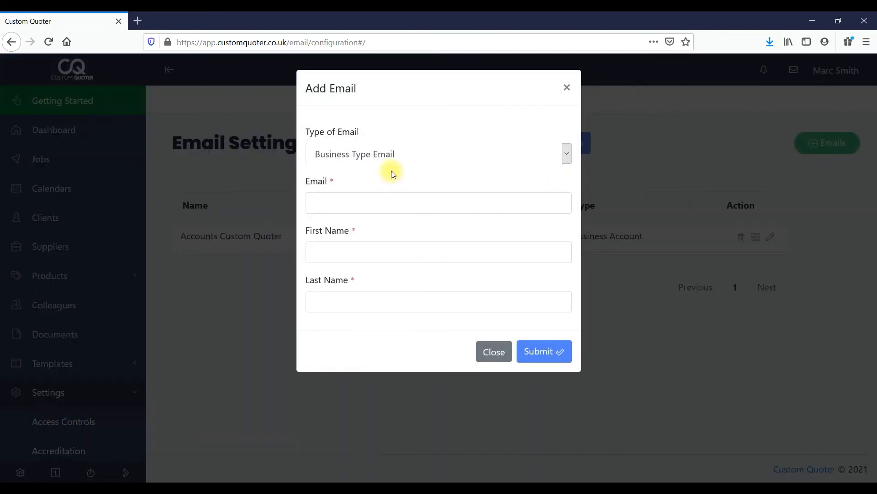
pyautogui.click(400, 158)
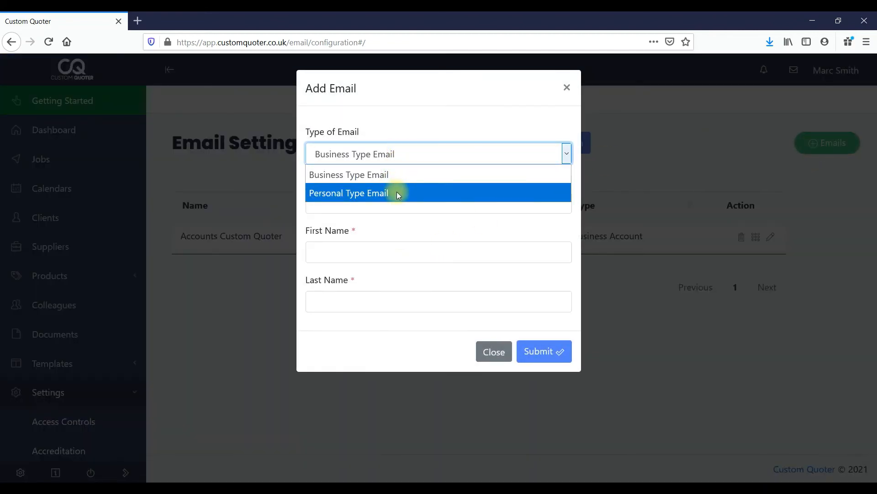
pyautogui.click(396, 175)
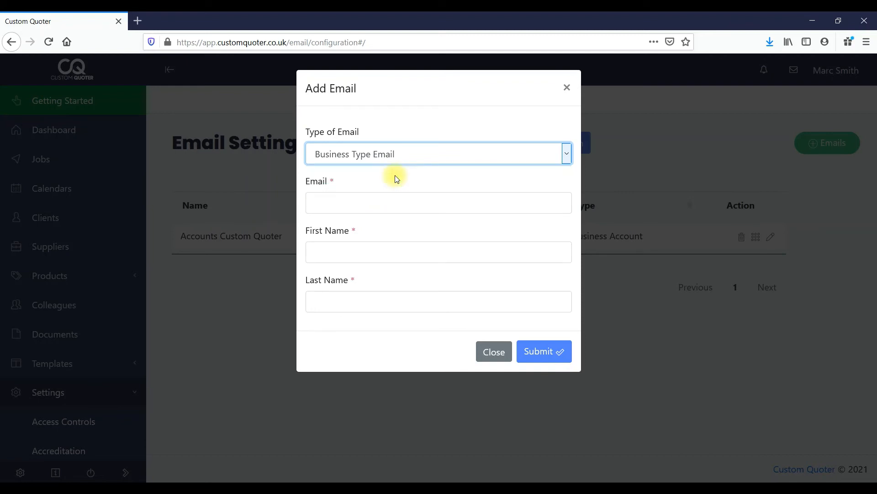
pyautogui.click(362, 204)
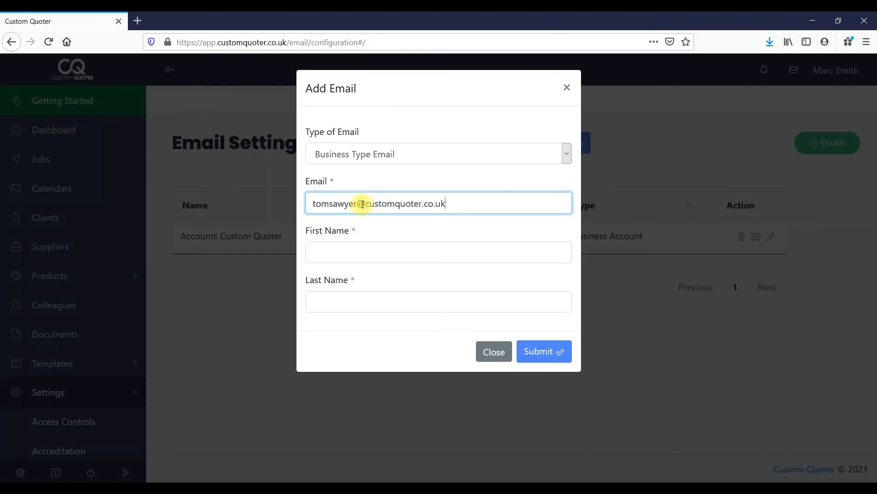
pyautogui.click(339, 248)
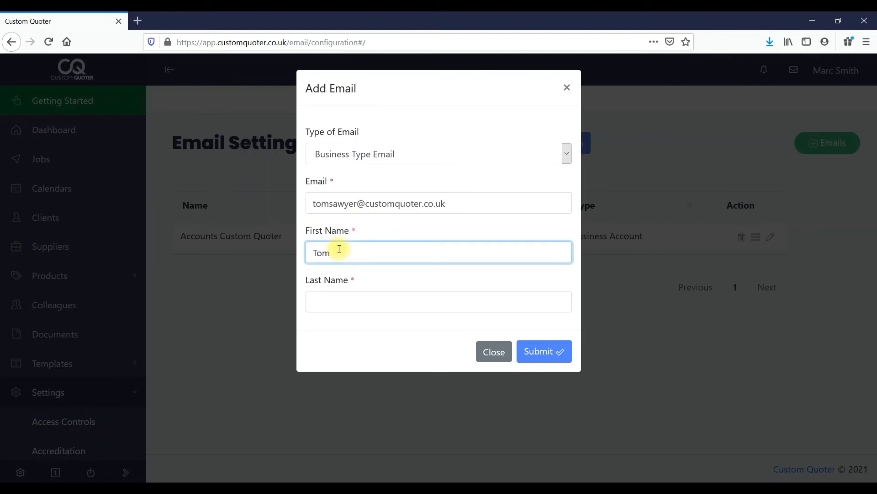
pyautogui.click(342, 299)
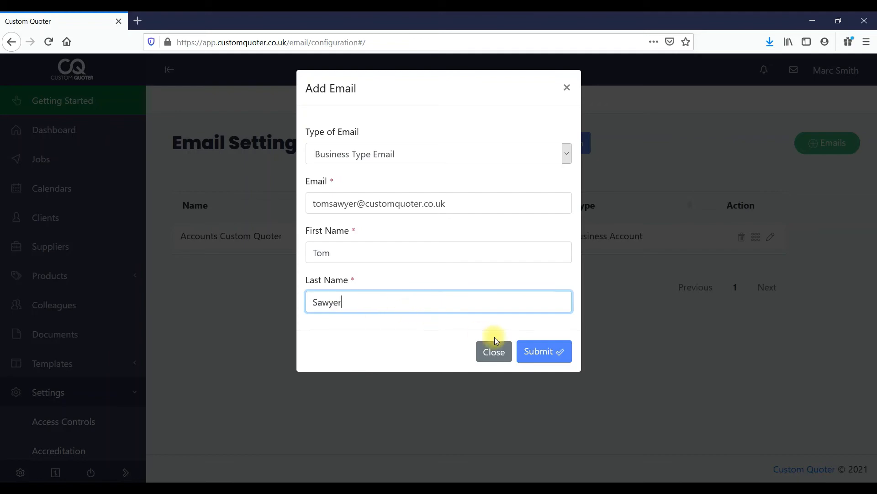
pyautogui.click(534, 351)
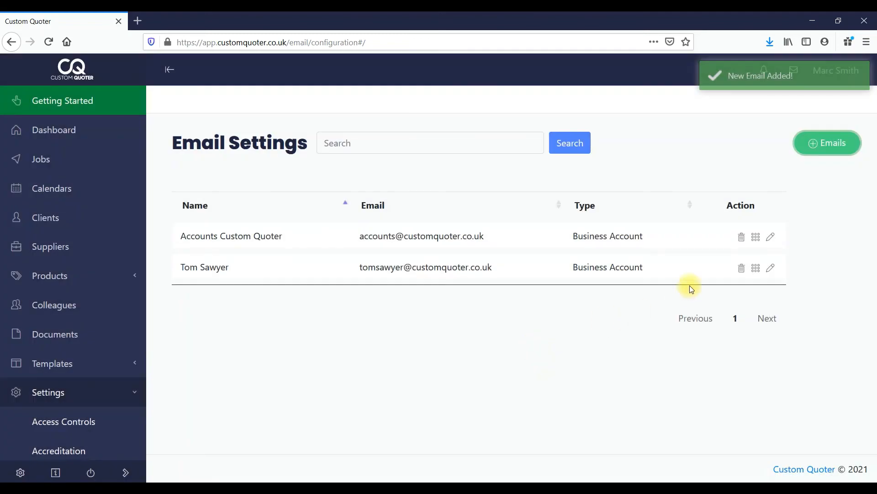
# View the blank incoming server configuration form for the newly added email account, including its username and app password fields, and close it.
pyautogui.click(757, 269)
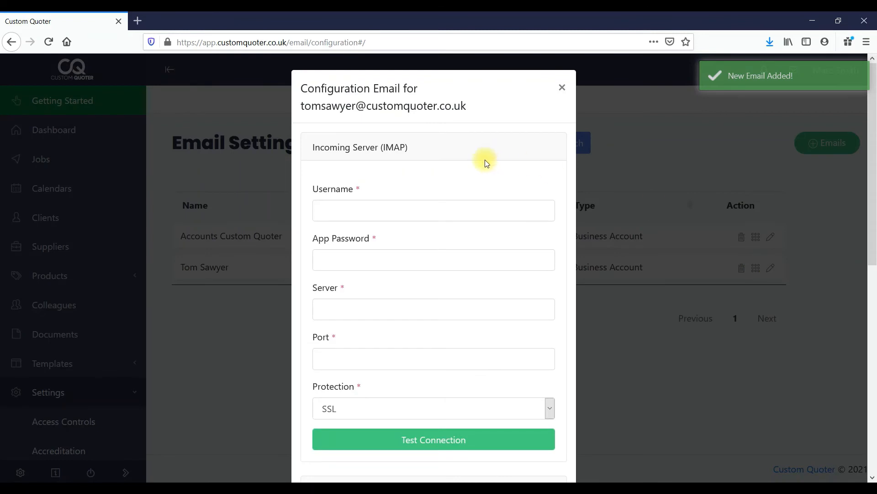
pyautogui.click(371, 209)
pyautogui.click(363, 257)
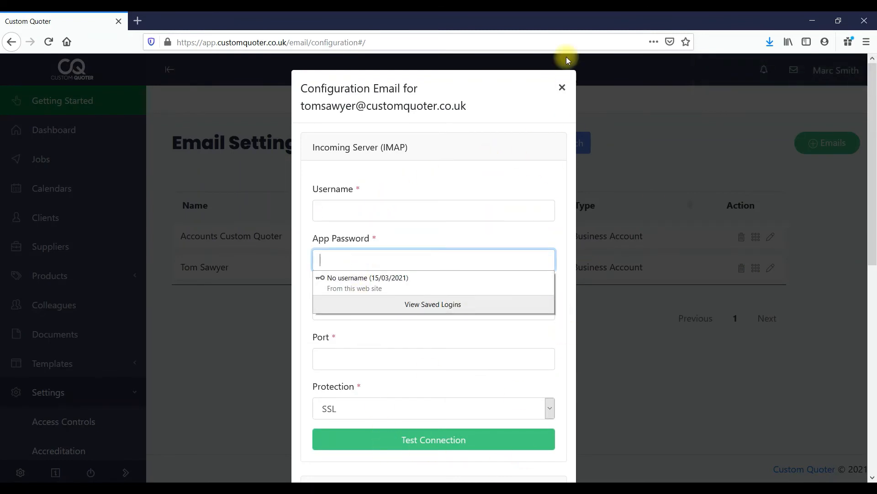
pyautogui.click(561, 93)
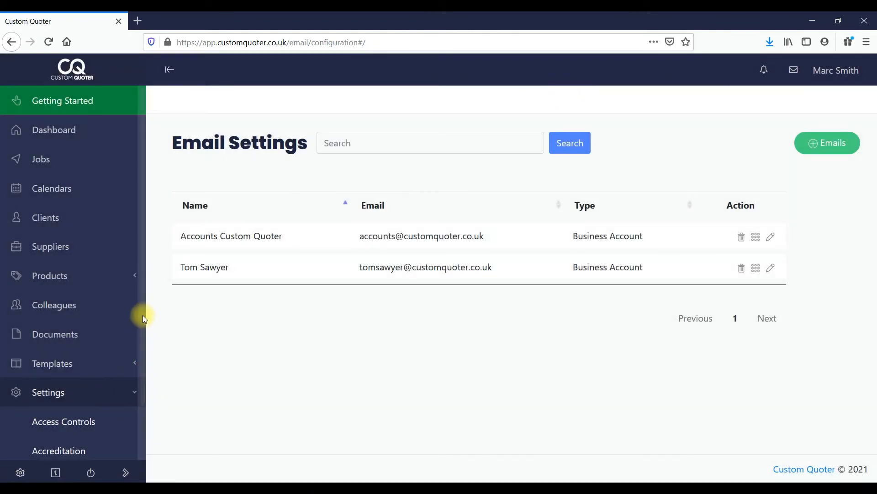
# In Calendar Settings, try the mint green and yellow colours for a new event type and go to its empty name field.
pyautogui.moveTo(141, 314); pyautogui.dragTo(117, 464)
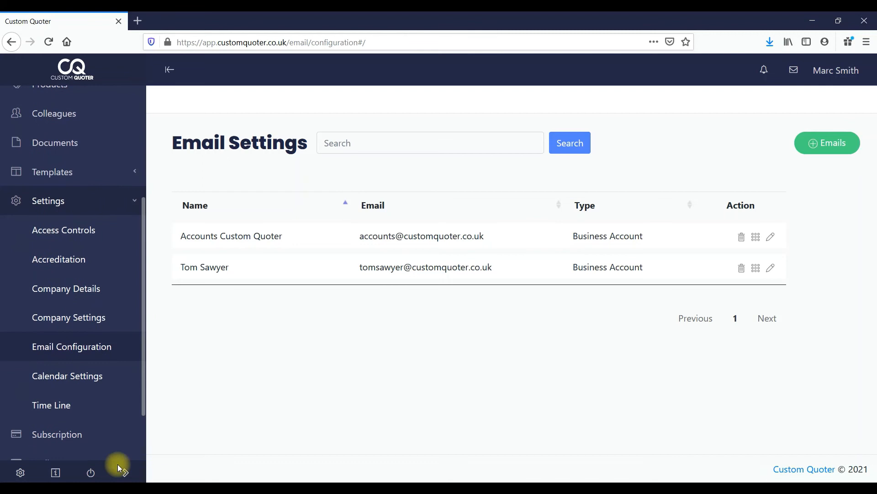
pyautogui.click(58, 381)
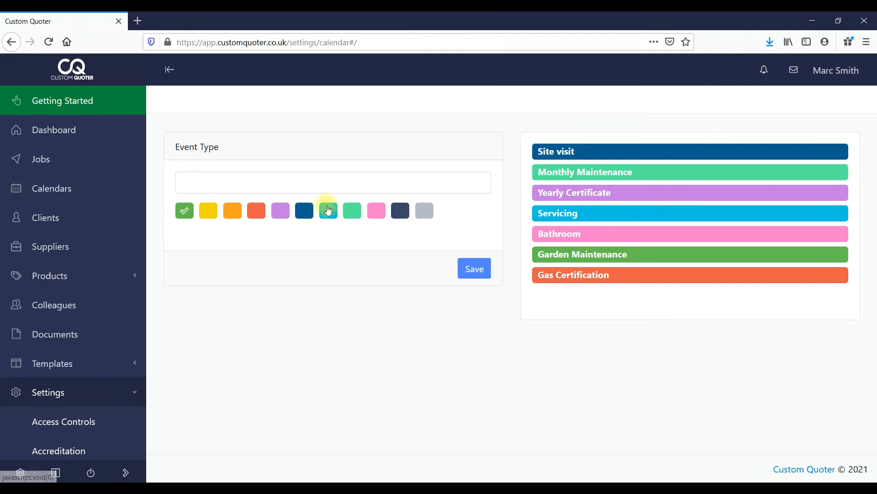
pyautogui.click(354, 212)
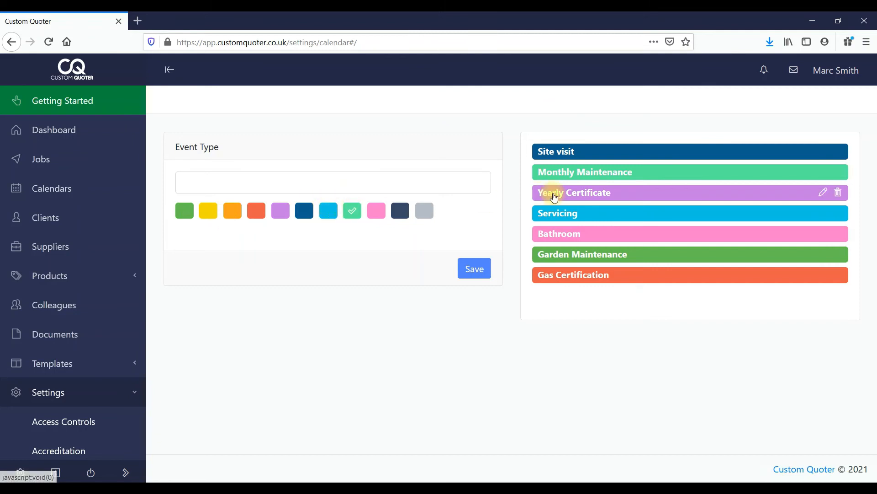
pyautogui.click(216, 207)
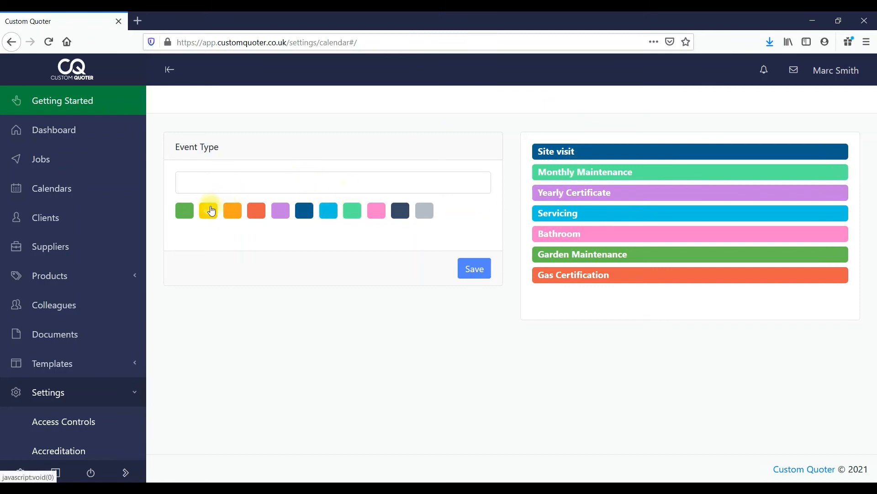
pyautogui.click(226, 183)
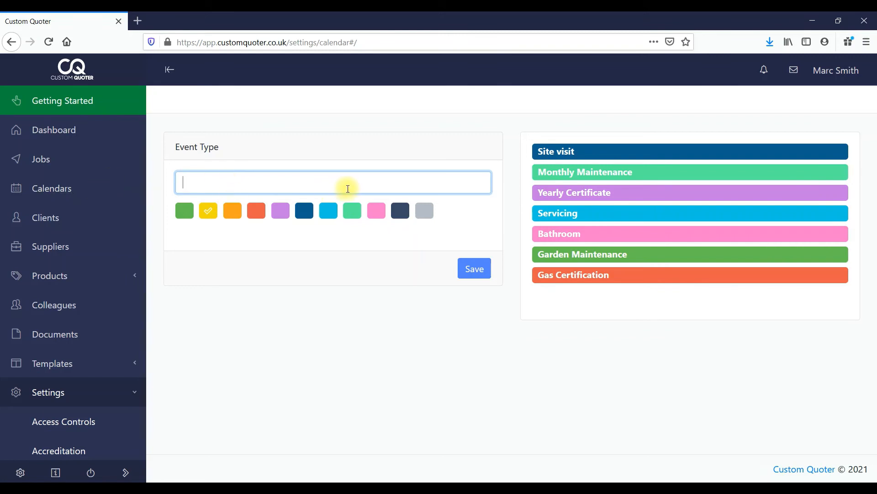
# Look through the Time Line of assigned and created job events.
pyautogui.moveTo(143, 221); pyautogui.dragTo(150, 431)
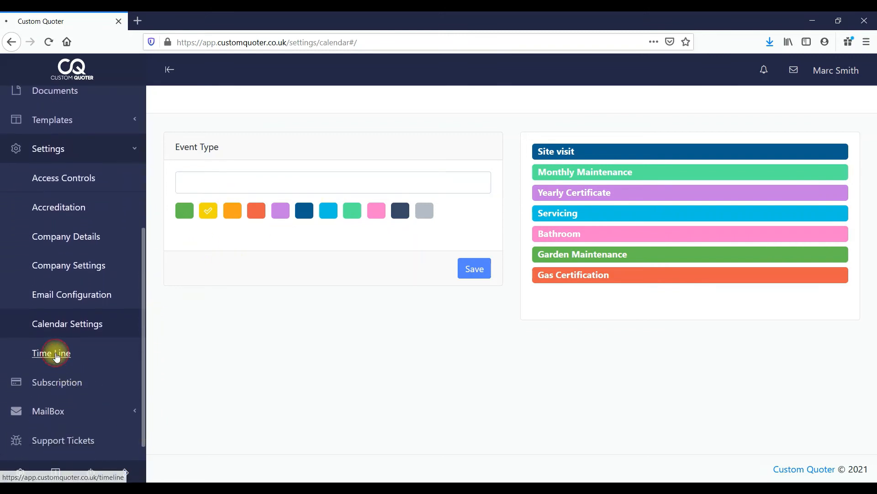
pyautogui.click(57, 353)
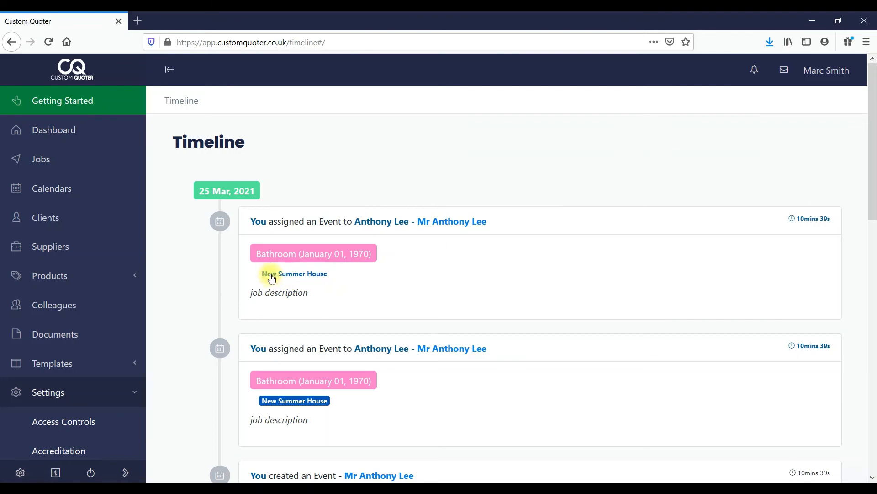
pyautogui.moveTo(874, 163); pyautogui.dragTo(874, 64)
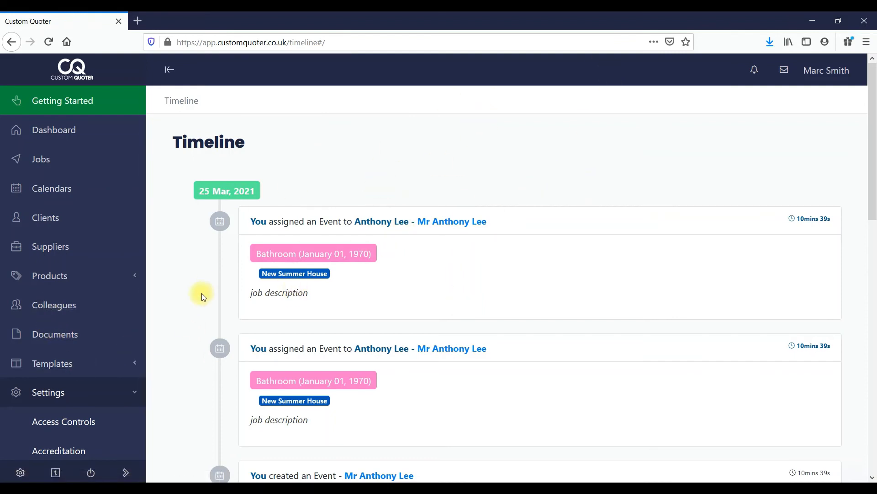
# Open the accounts mailbox and view a blank message in its compose form.
pyautogui.moveTo(143, 269); pyautogui.dragTo(145, 491)
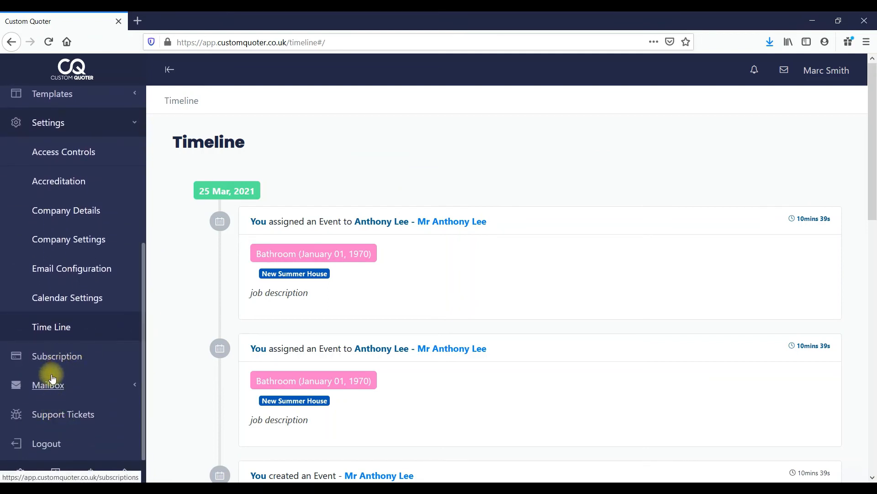
pyautogui.click(98, 386)
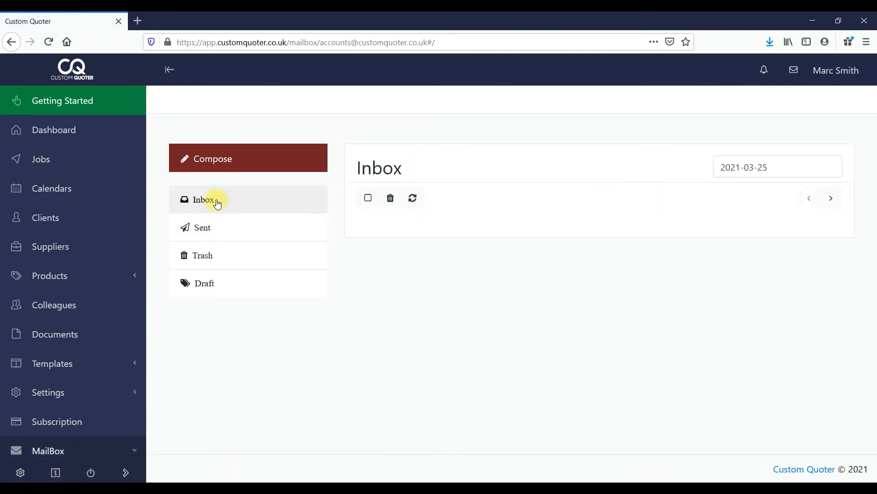
pyautogui.click(215, 167)
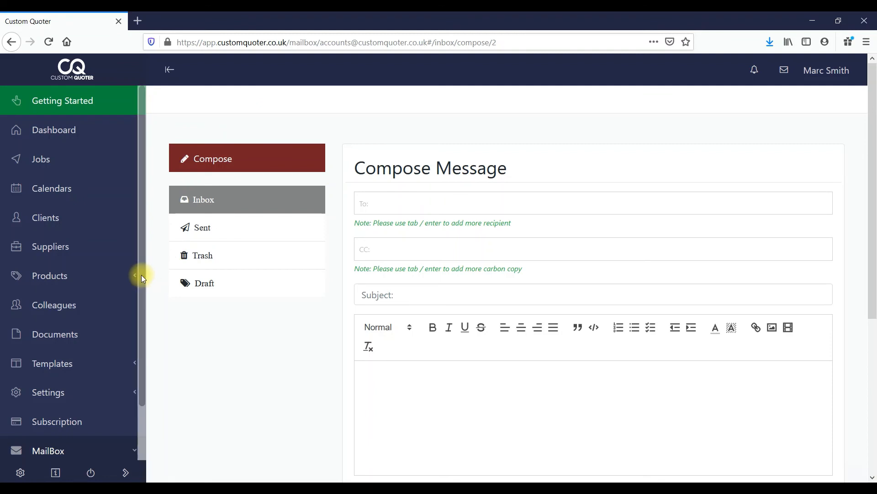
# Go to Support Tickets, view the blank form for a new ticket, and close it without submitting.
pyautogui.moveTo(141, 275); pyautogui.dragTo(138, 410)
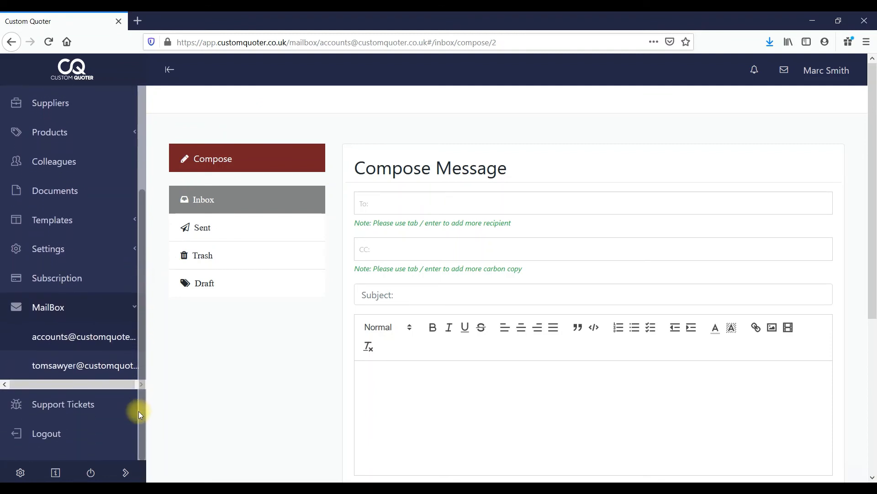
pyautogui.click(51, 416)
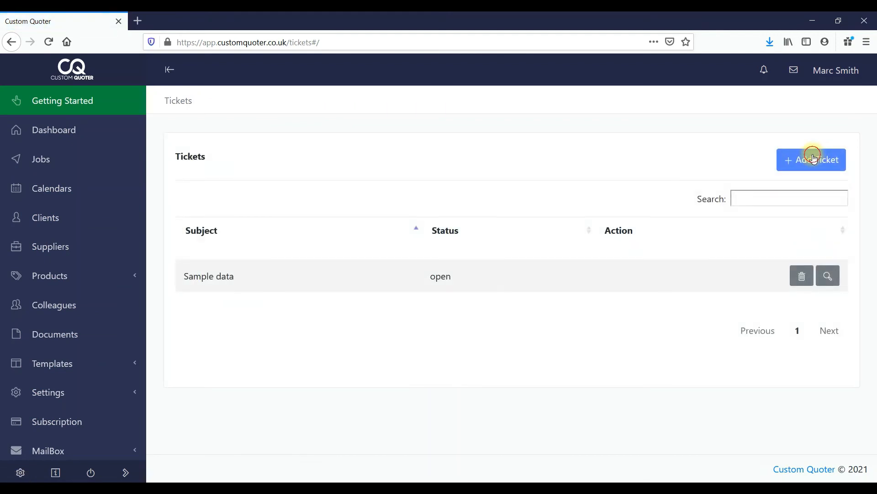
pyautogui.click(814, 158)
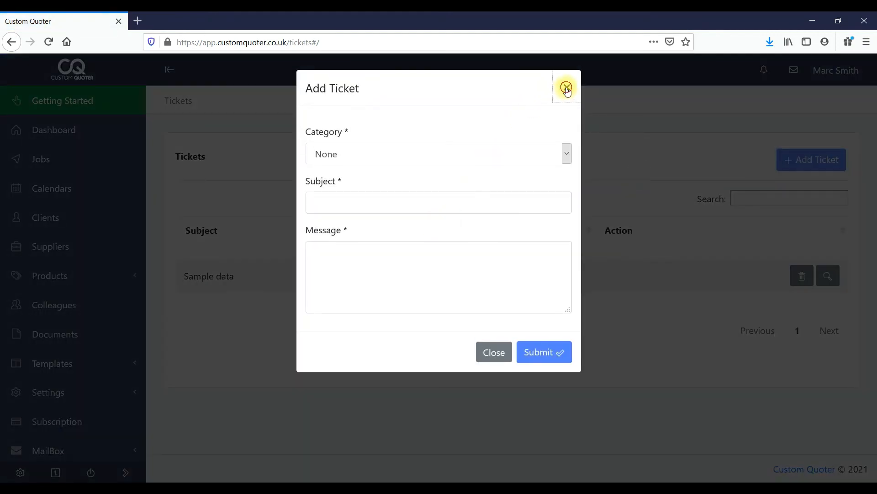
pyautogui.click(566, 88)
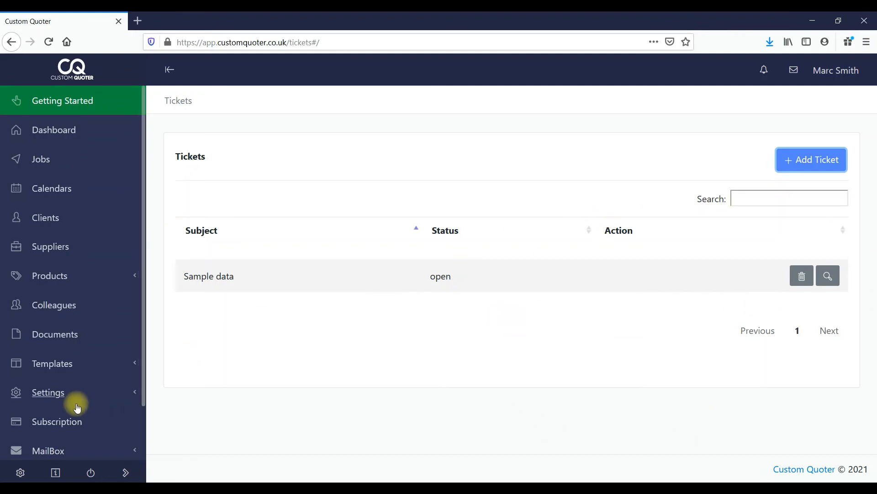
# Browse the How To guides and their categories in the Getting Started section.
pyautogui.click(63, 94)
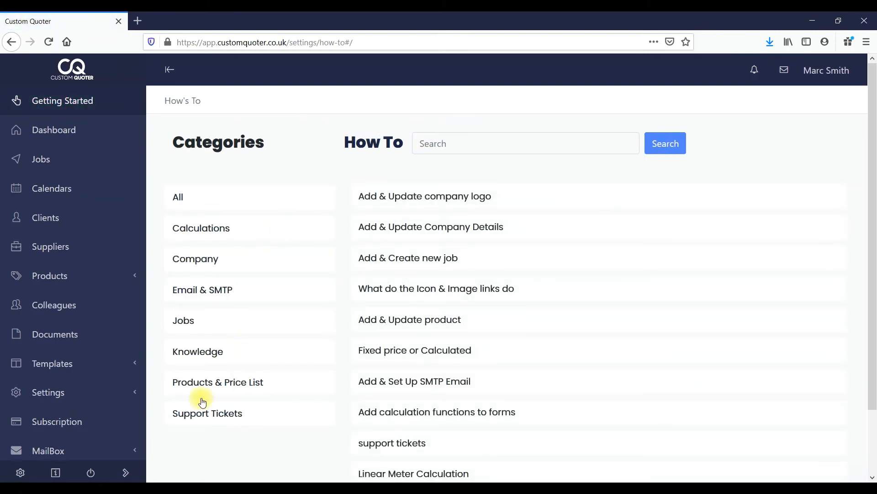
pyautogui.moveTo(871, 146)
pyautogui.mouseDown()
pyautogui.moveTo(872, 306)
pyautogui.moveTo(872, 137)
pyautogui.mouseUp()
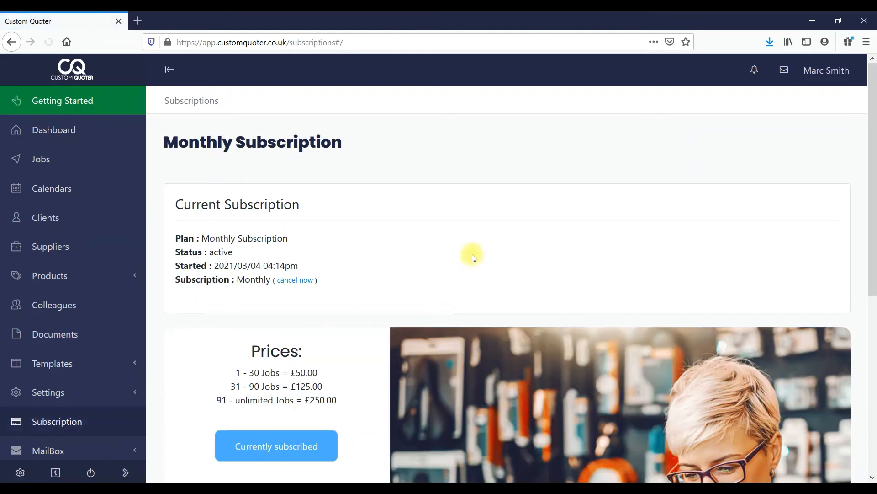
# Examine the Subscription page's current plan details and the prices for each range of jobs.
pyautogui.scroll(-3, 457, 265)
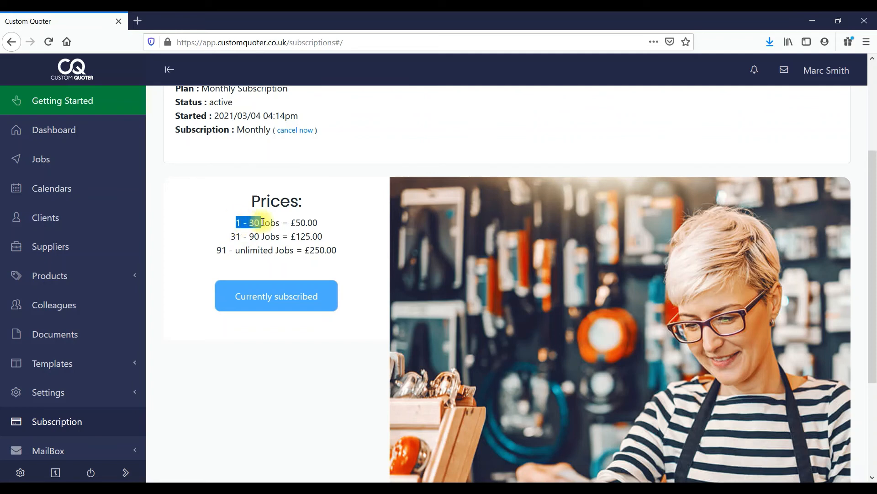
pyautogui.moveTo(297, 224); pyautogui.dragTo(322, 228)
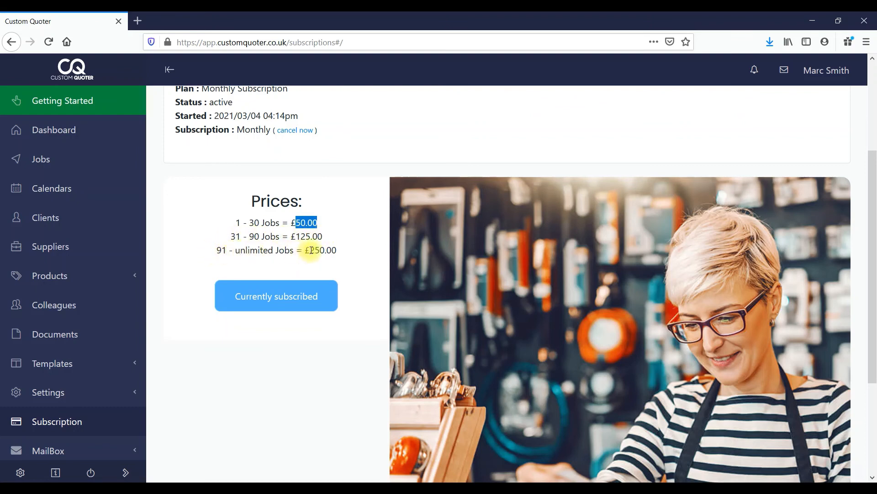
pyautogui.moveTo(310, 250); pyautogui.dragTo(340, 254)
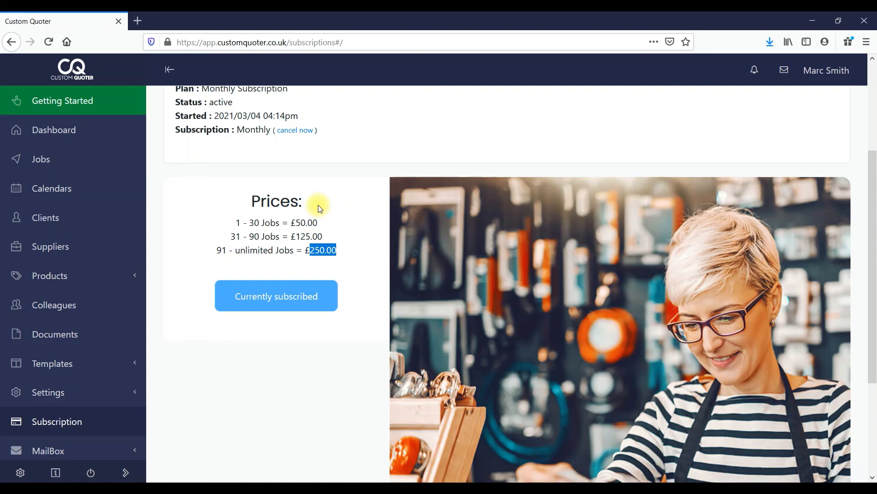
pyautogui.click(238, 222)
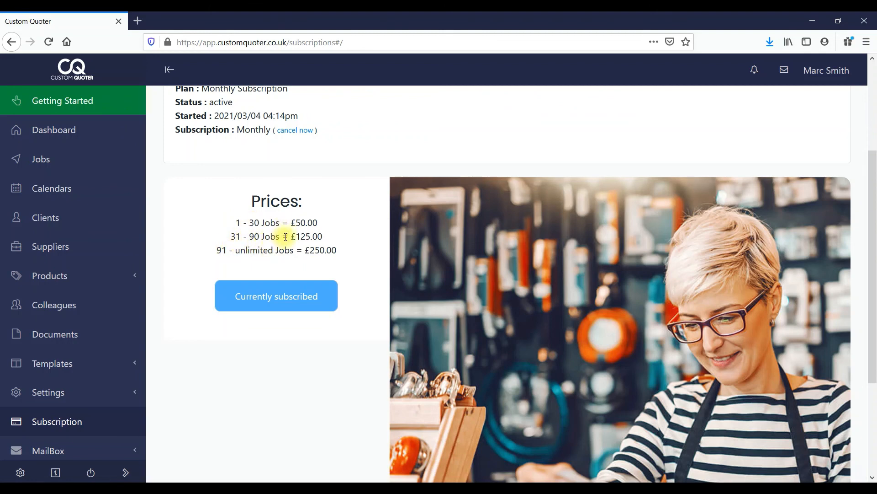
pyautogui.moveTo(295, 236); pyautogui.dragTo(329, 238)
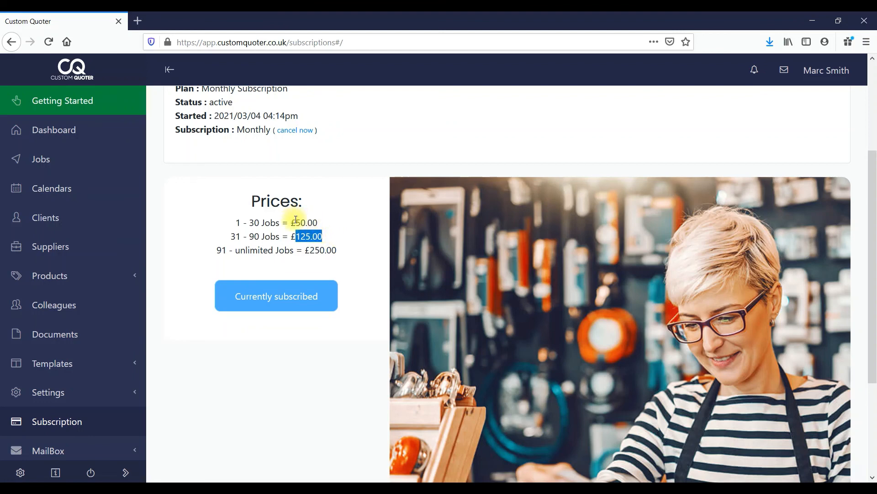
pyautogui.moveTo(297, 221); pyautogui.dragTo(312, 222)
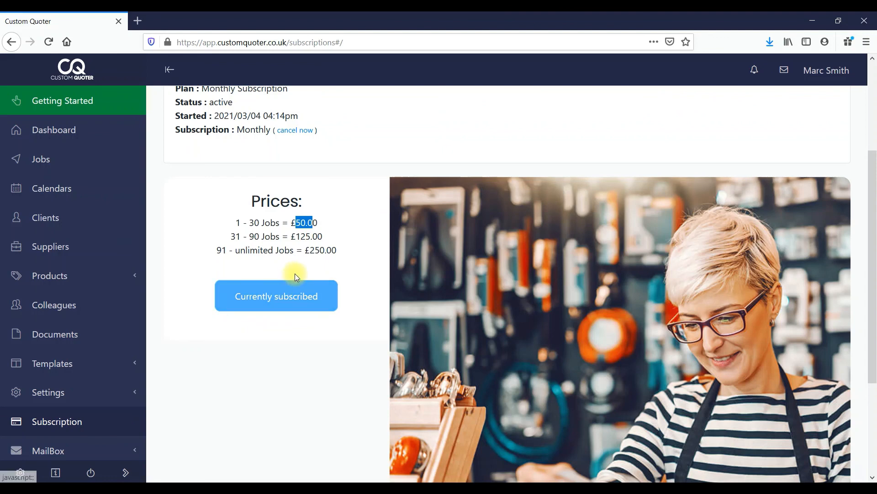
pyautogui.moveTo(872, 205); pyautogui.dragTo(875, 168)
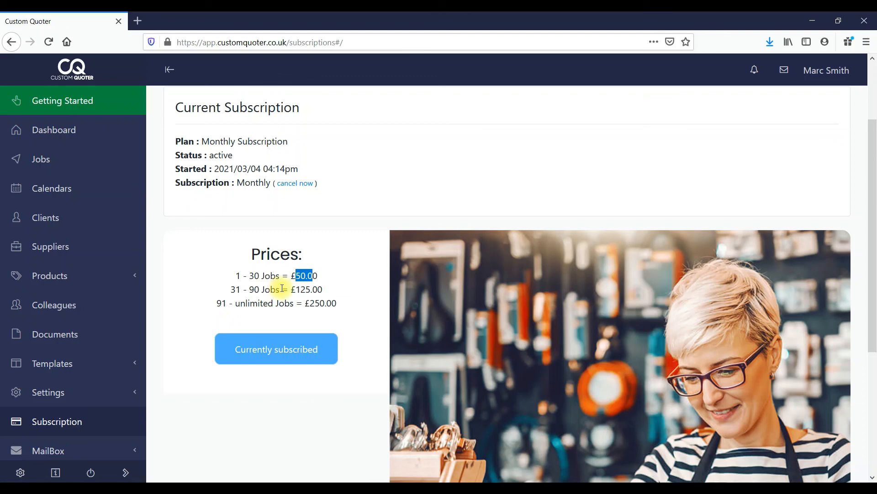
pyautogui.click(289, 256)
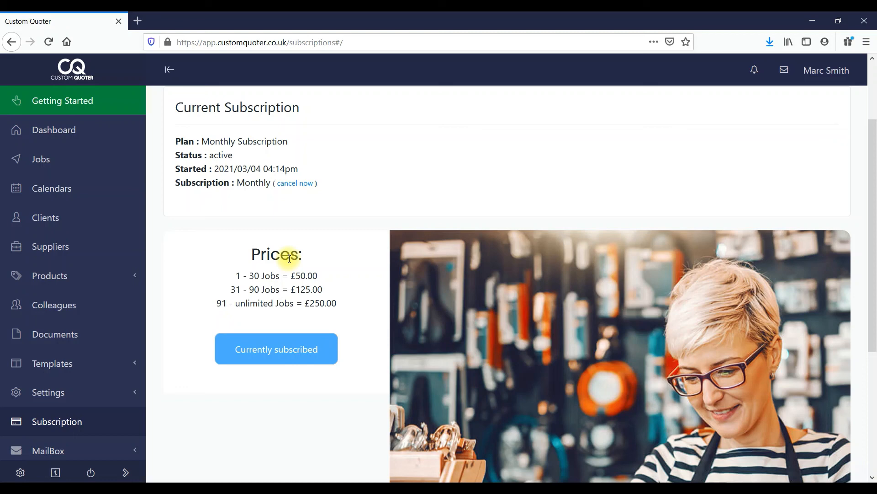
pyautogui.moveTo(300, 290); pyautogui.dragTo(329, 288)
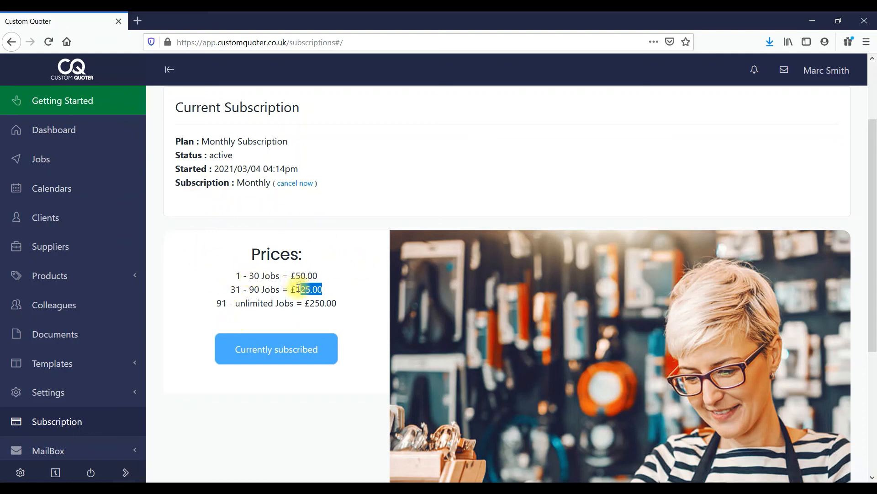
pyautogui.moveTo(297, 289); pyautogui.dragTo(323, 289)
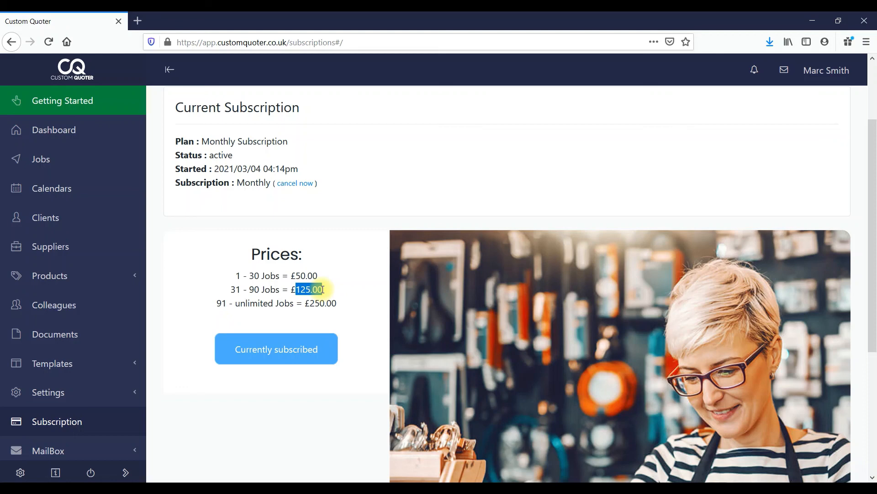
pyautogui.click(291, 289)
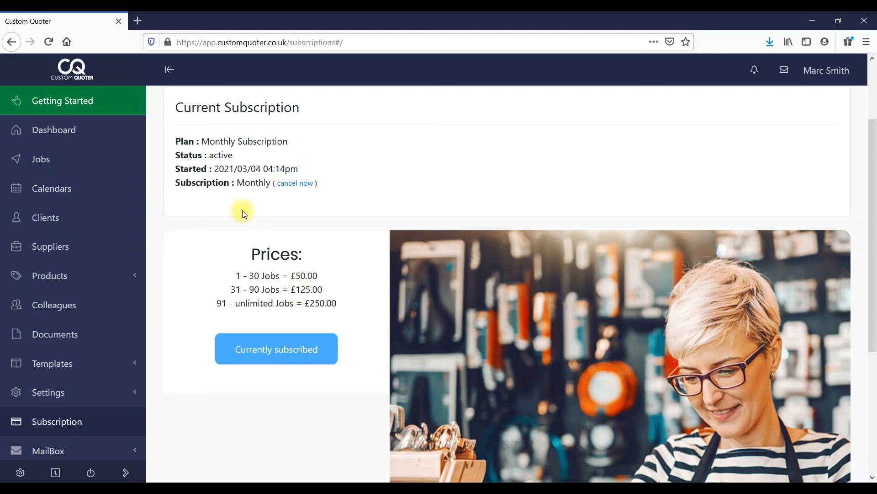
pyautogui.moveTo(873, 192); pyautogui.dragTo(874, 134)
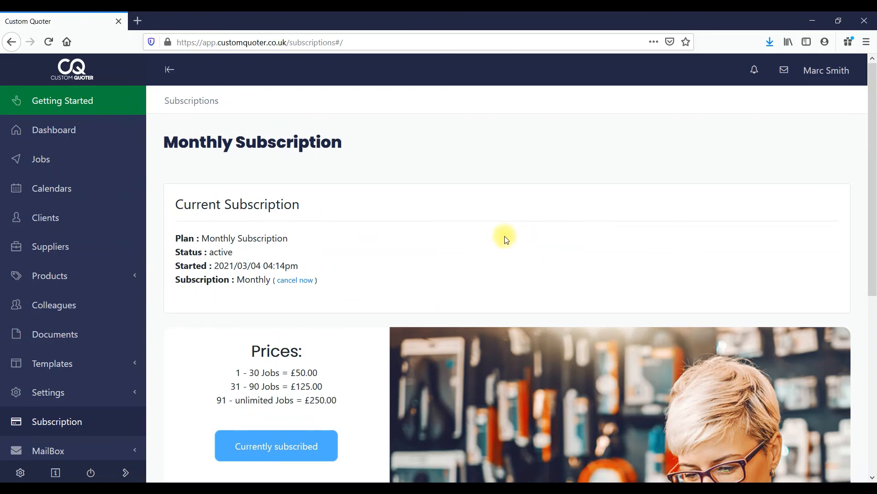